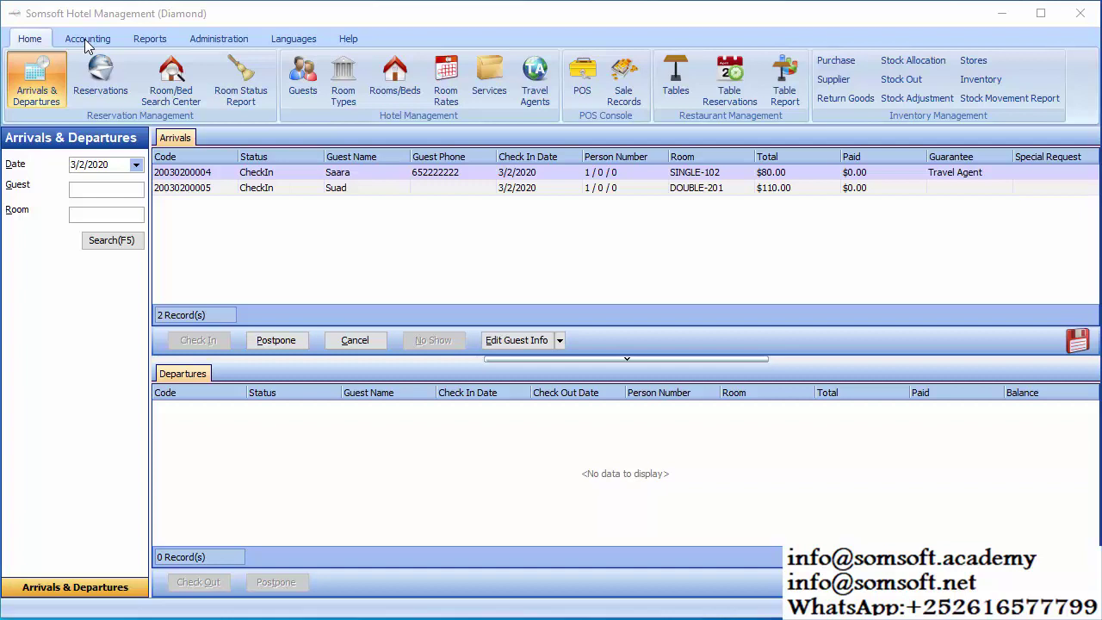
Switch from the current account to the pos user and log in without a password
click(626, 85)
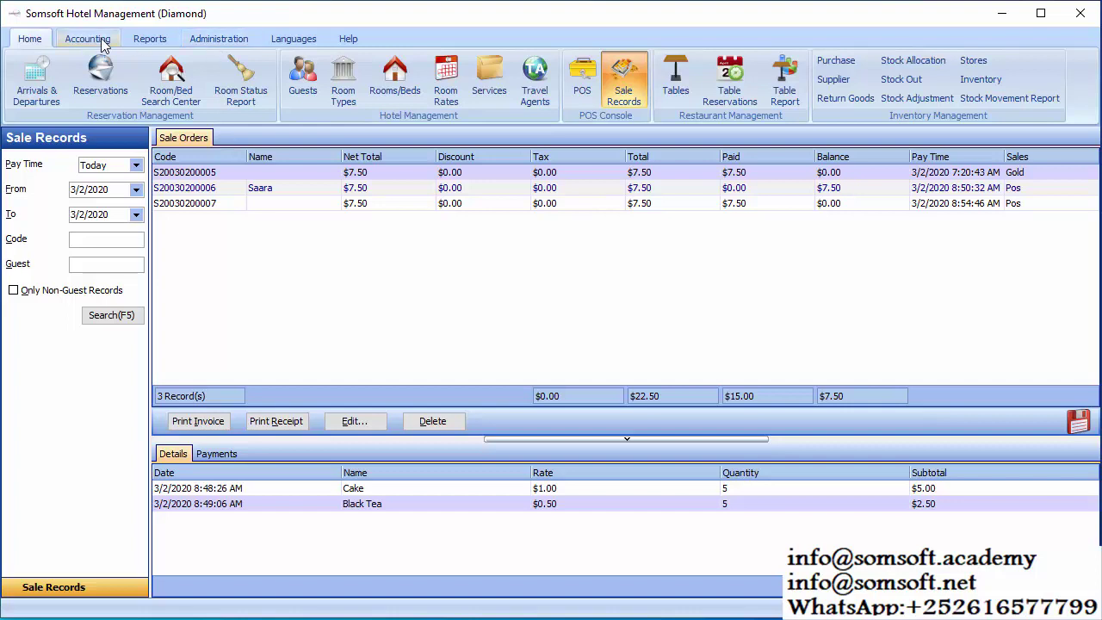
click(218, 41)
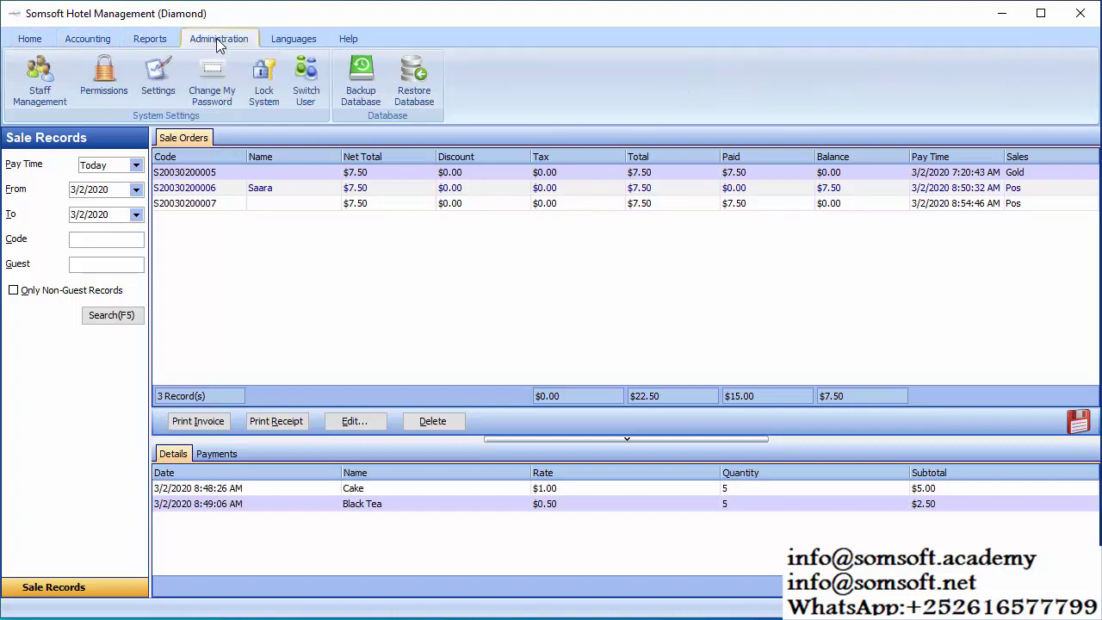
click(305, 87)
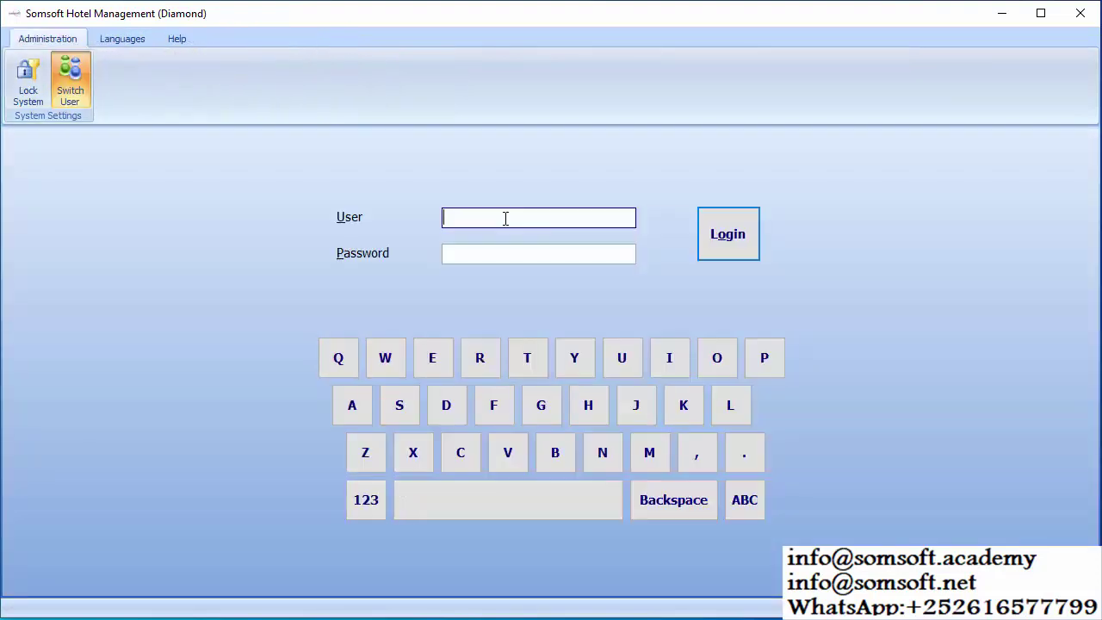
text(pos)
click(754, 244)
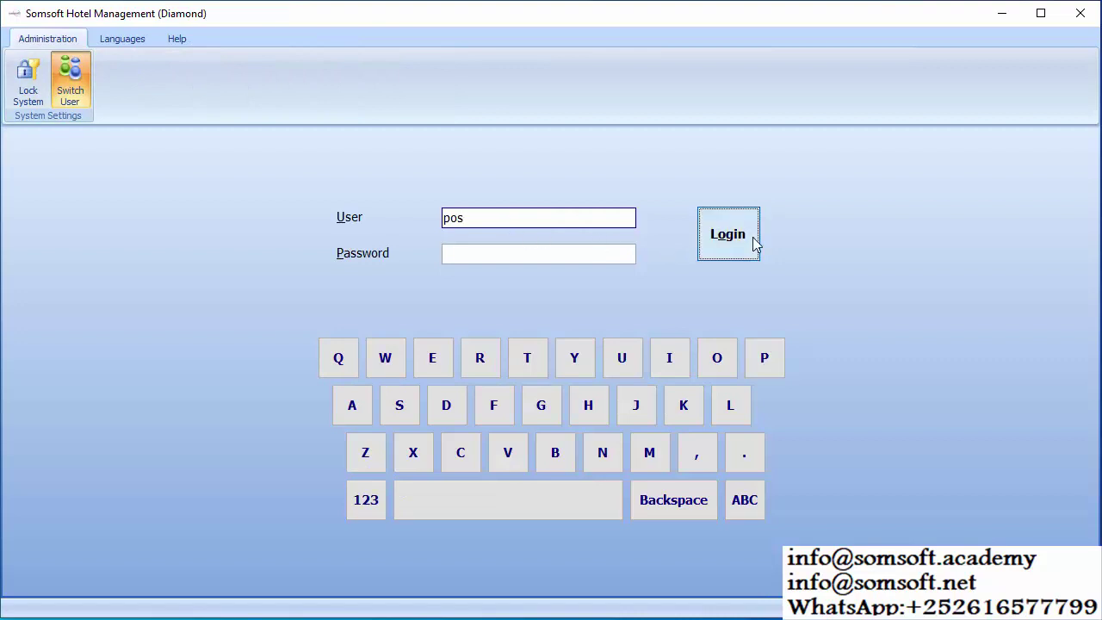
Open the sale records and save the invoice of today's unpaid sale order as a PDF
click(29, 40)
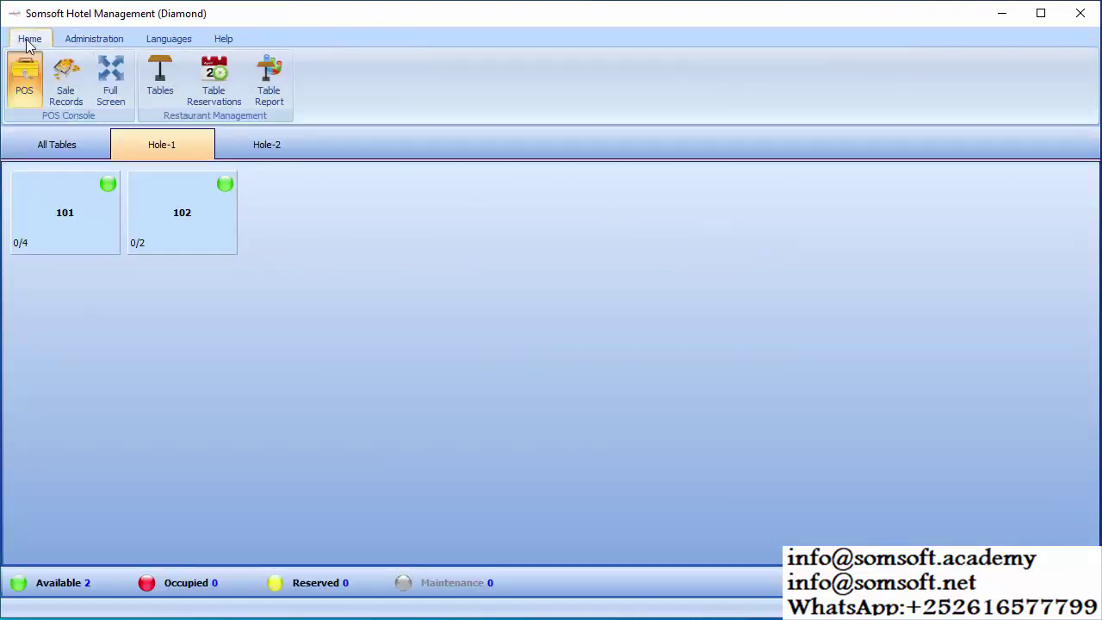
click(67, 97)
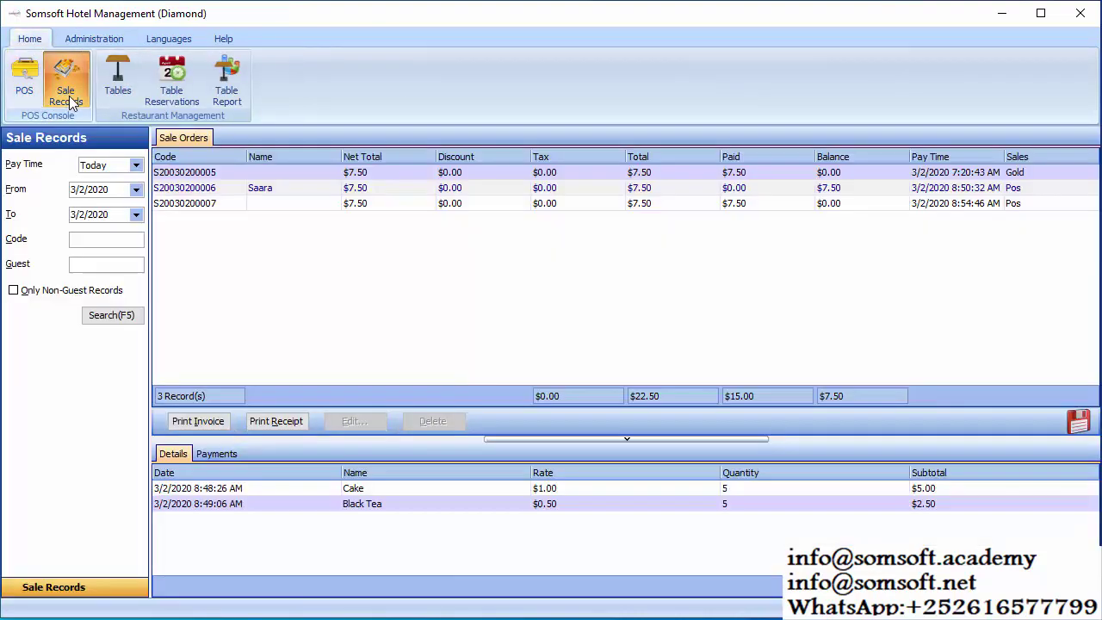
click(300, 195)
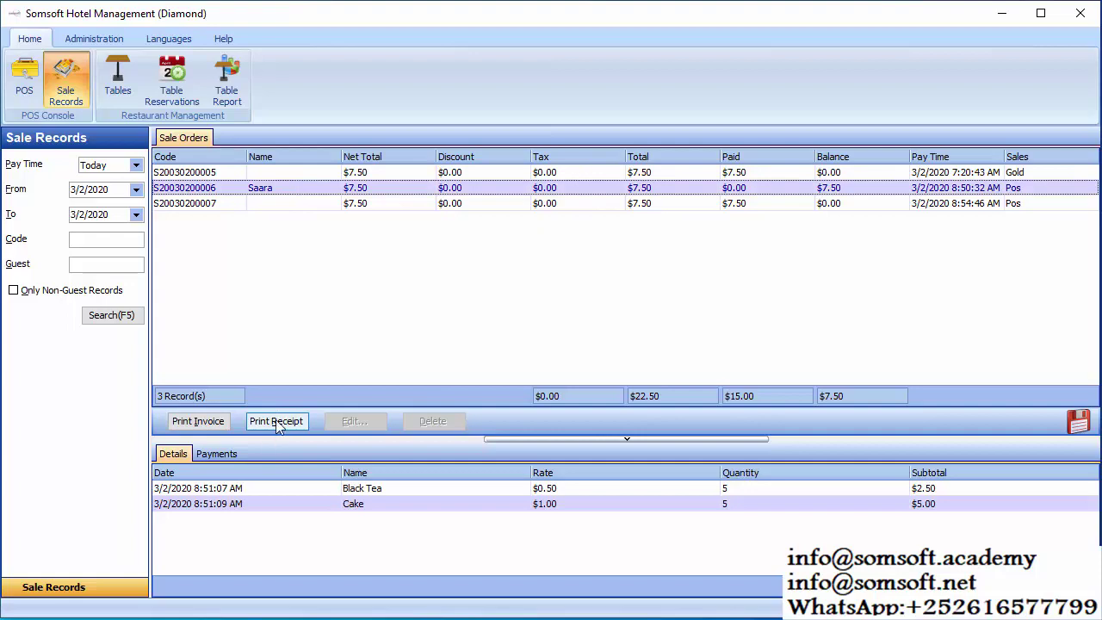
click(205, 422)
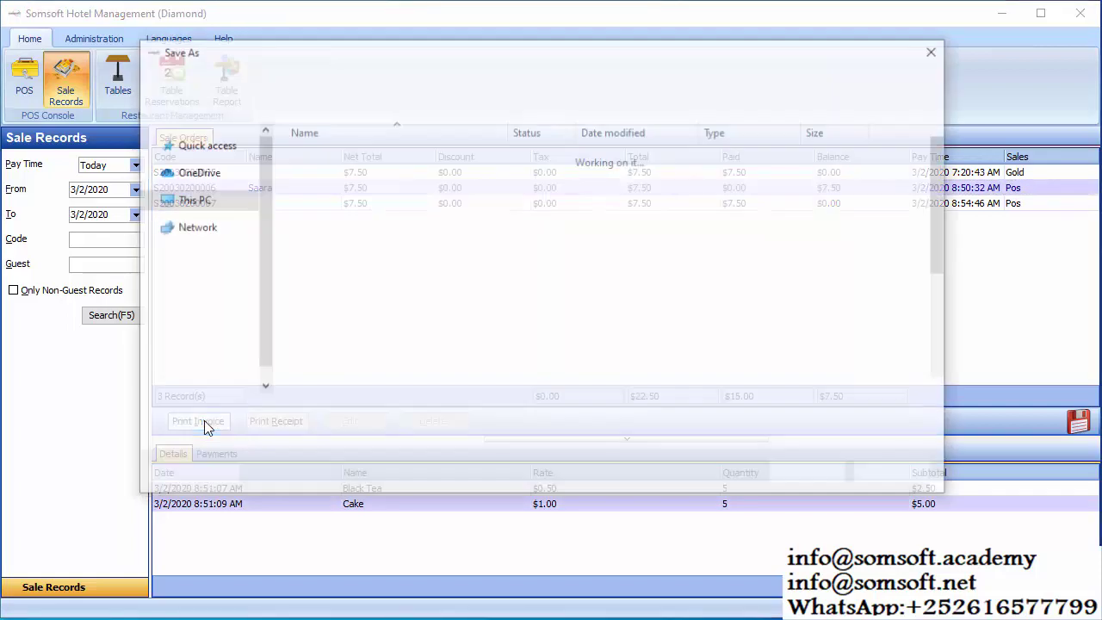
click(823, 471)
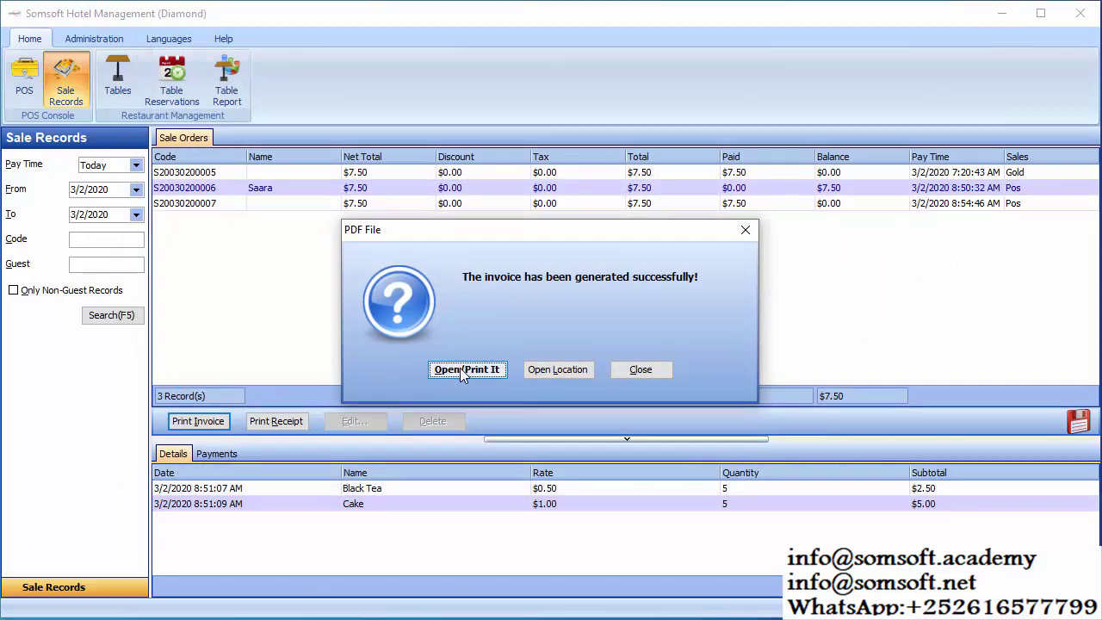
Open the generated invoice PDF, examine its guest details, items and balance due enlarged, and close it
click(463, 370)
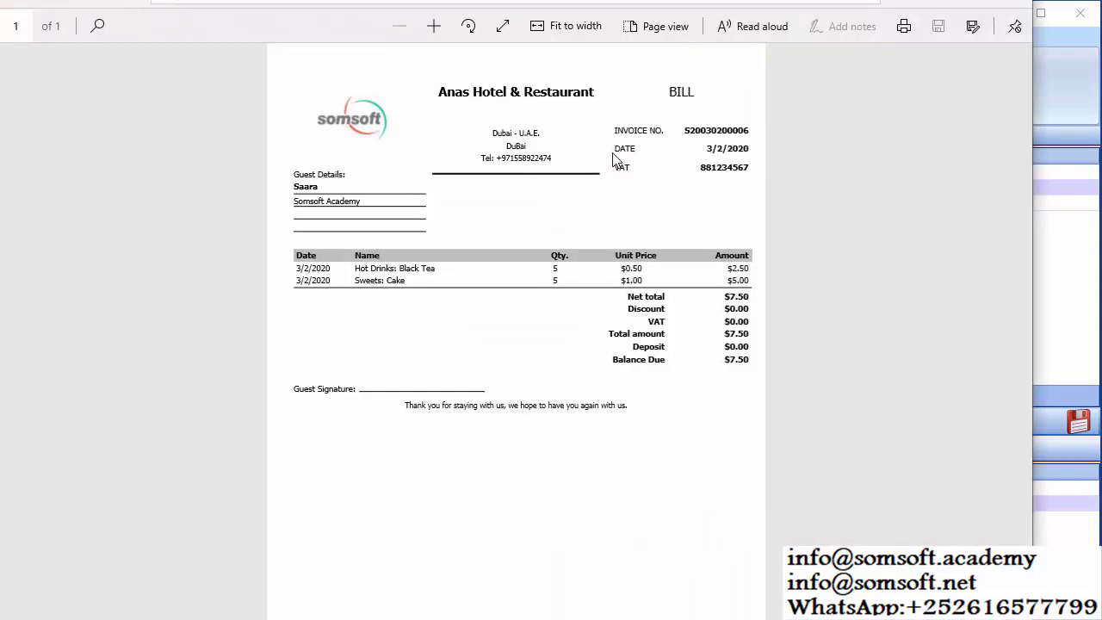
click(434, 26)
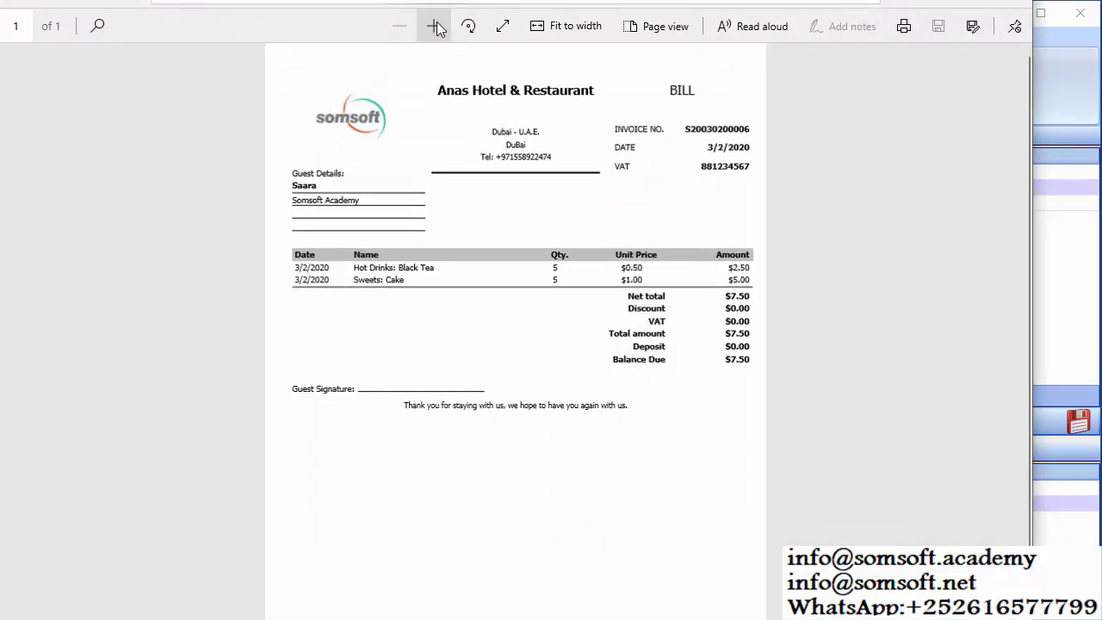
click(435, 26)
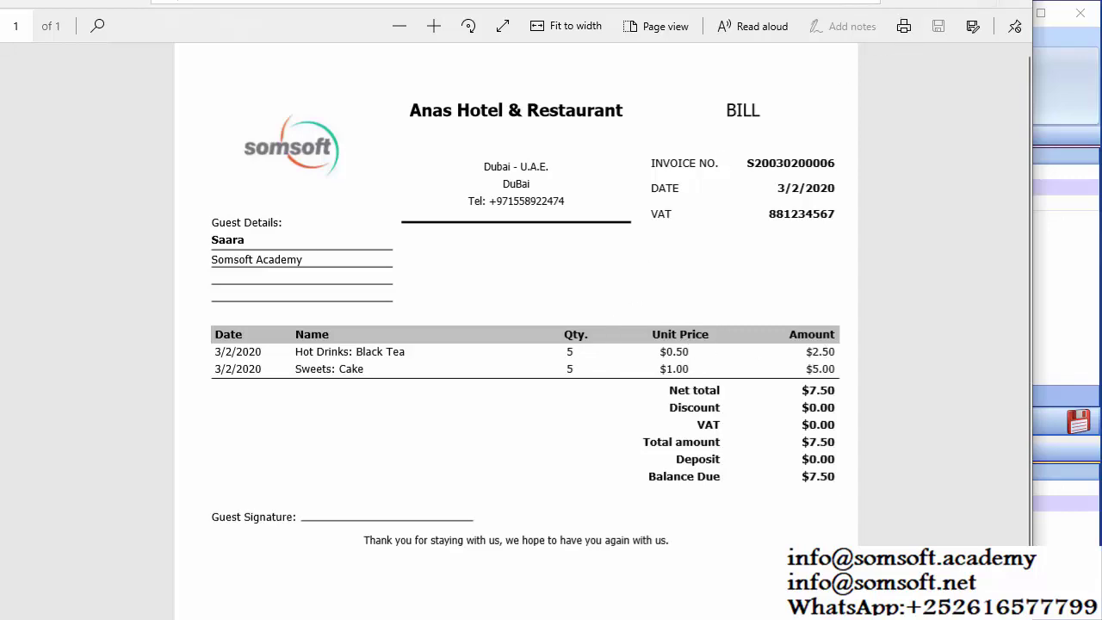
key(alt+F4)
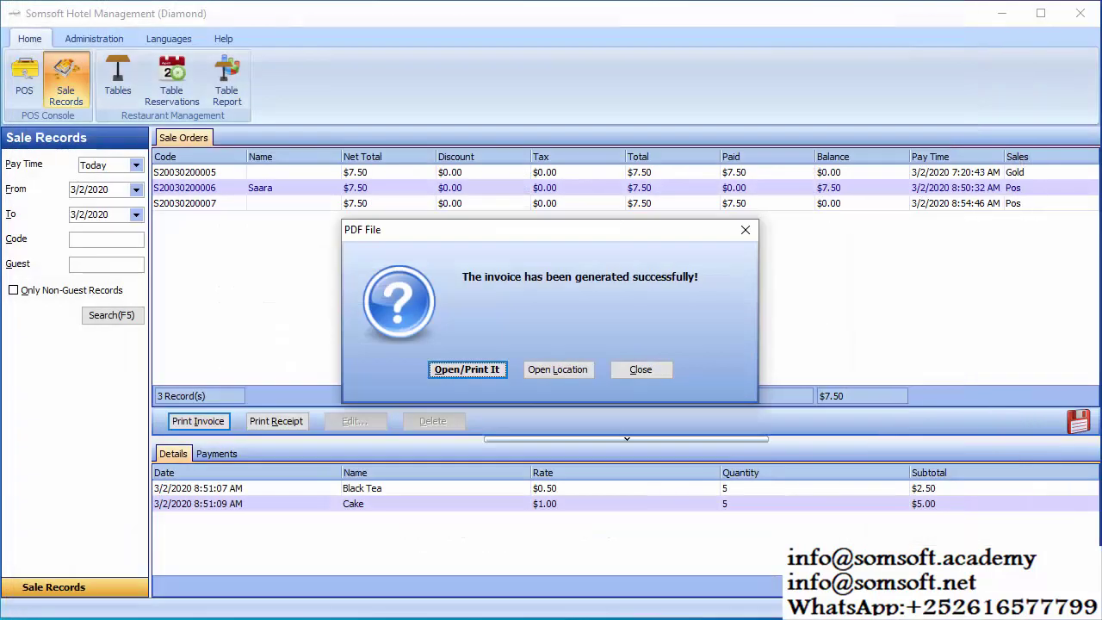
click(639, 370)
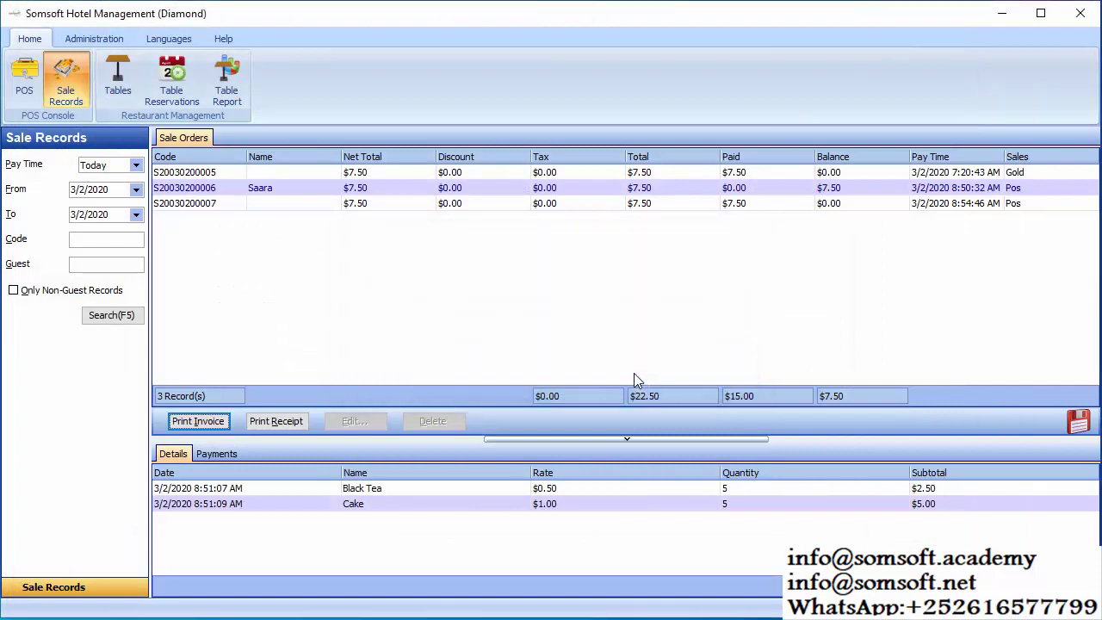
Switch from the pos account to the acc user and log in without a password
click(95, 39)
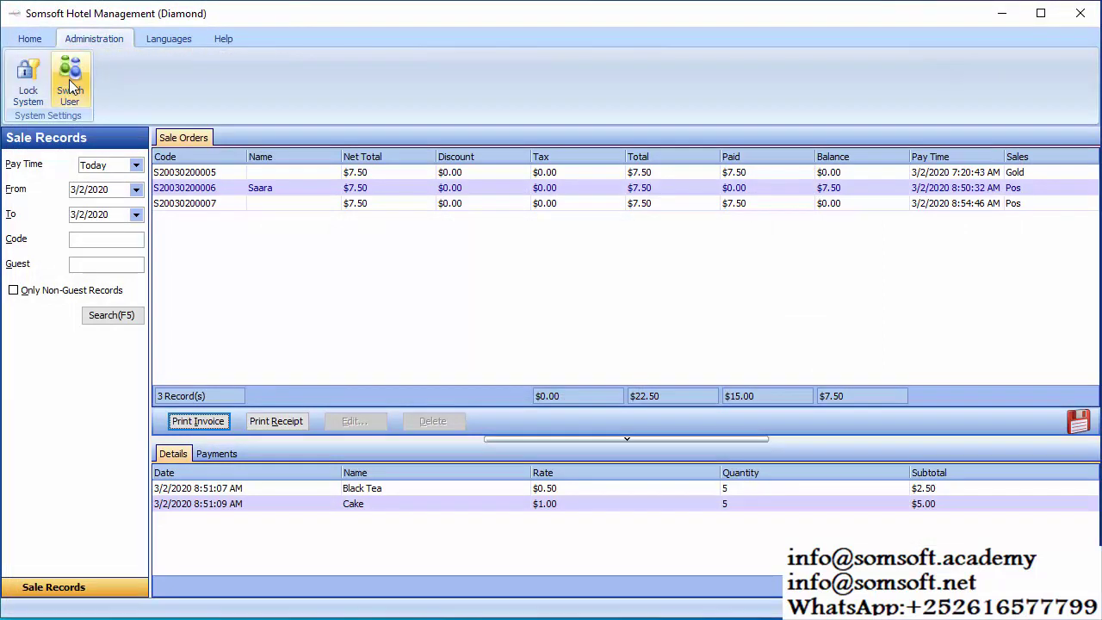
click(69, 79)
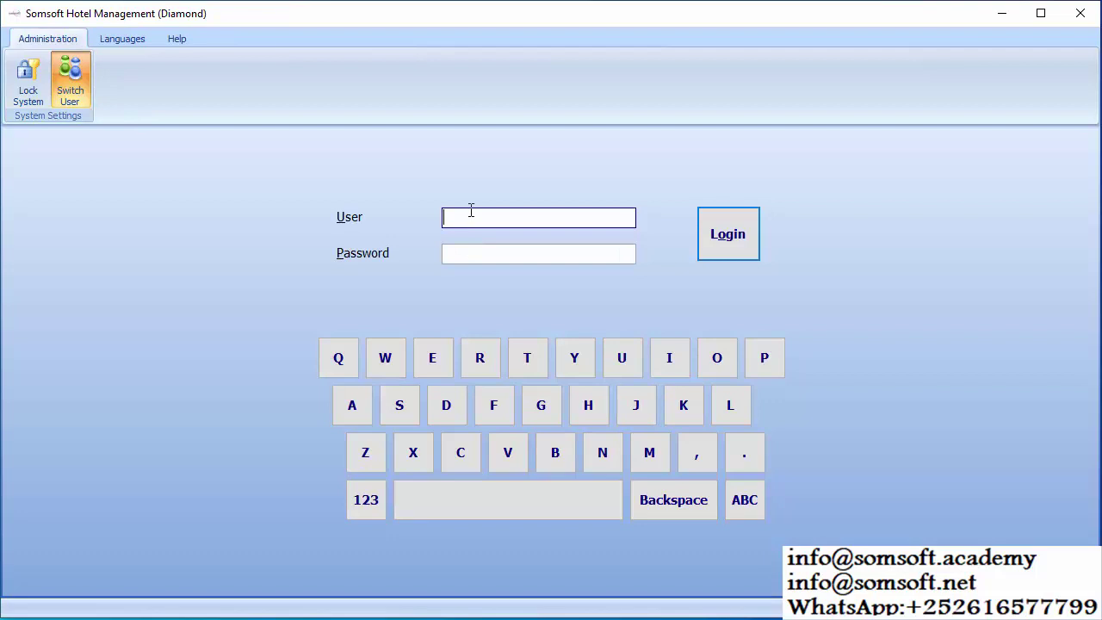
text(acc)
click(724, 240)
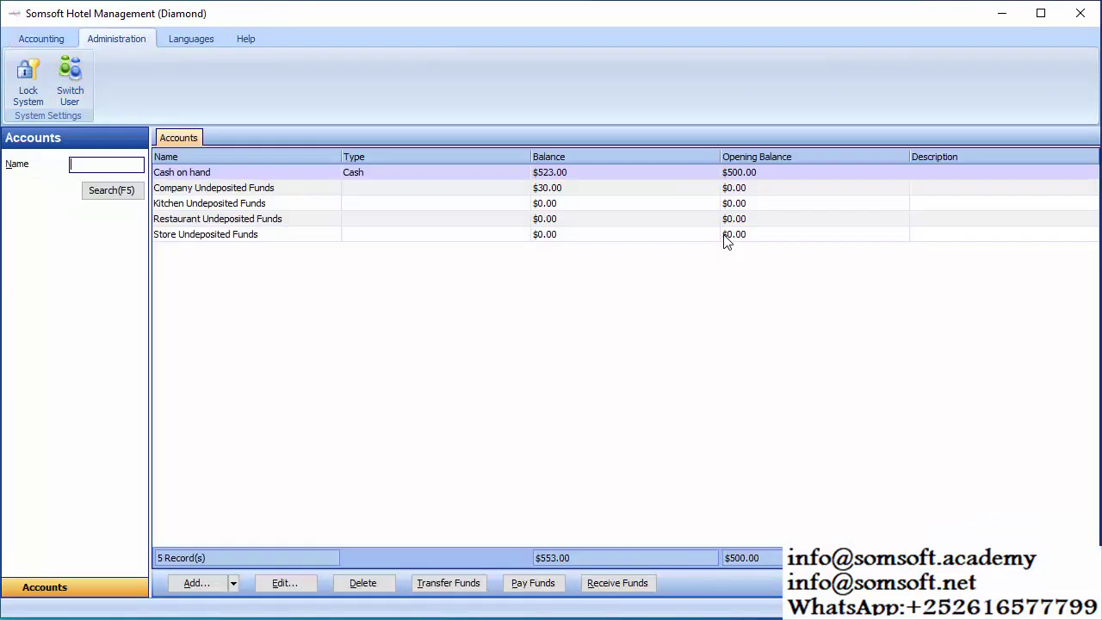
Open the guest accounts and examine the balance and transactions of the first guest listed
click(49, 39)
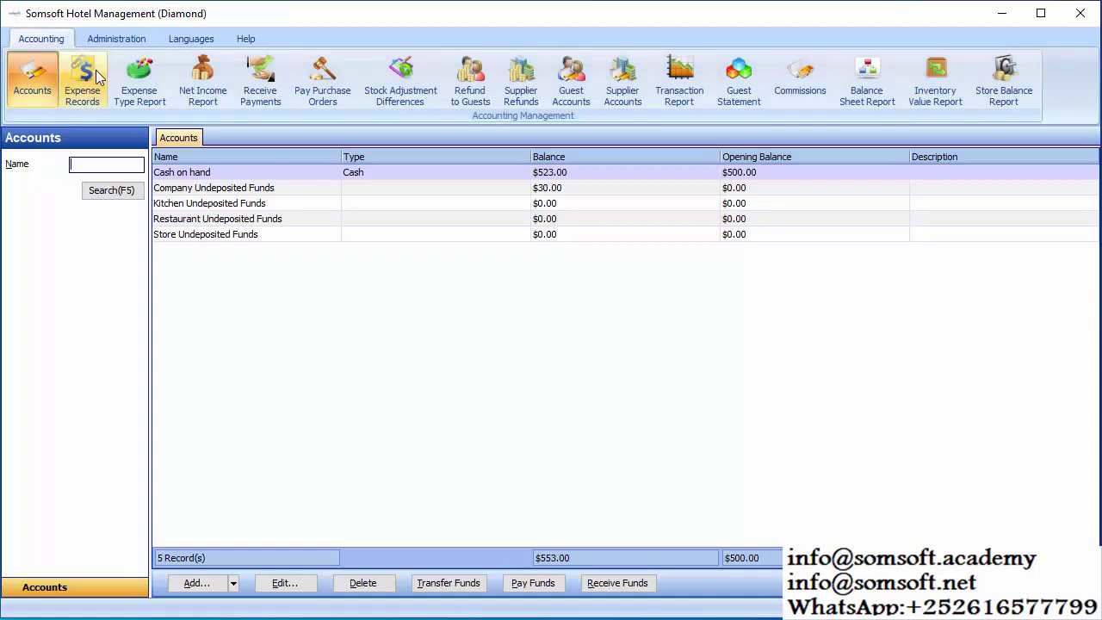
click(572, 82)
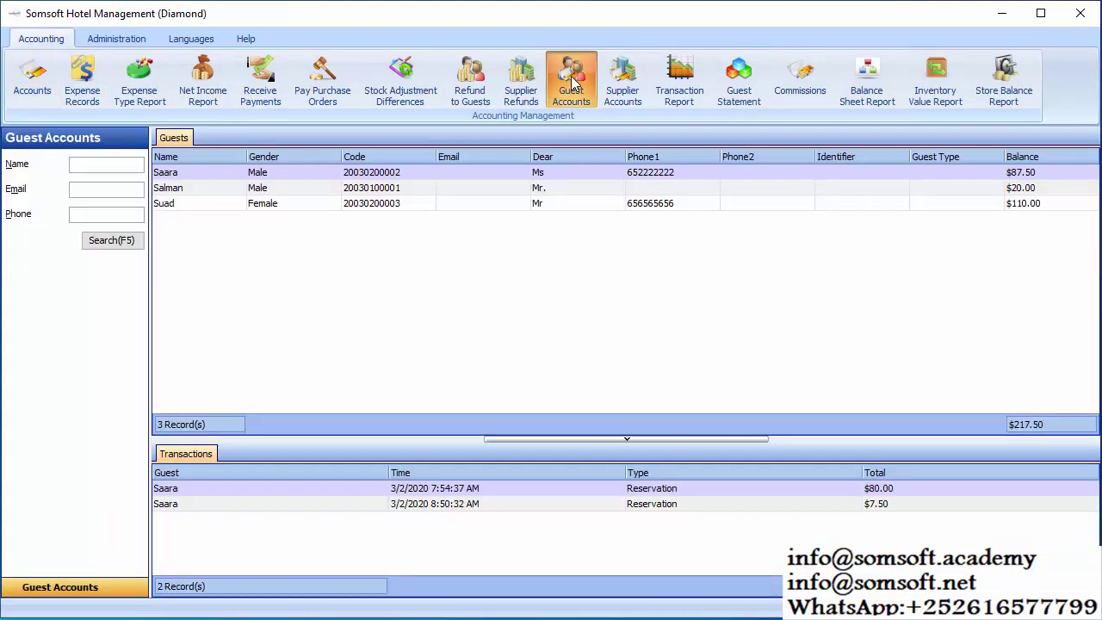
click(216, 175)
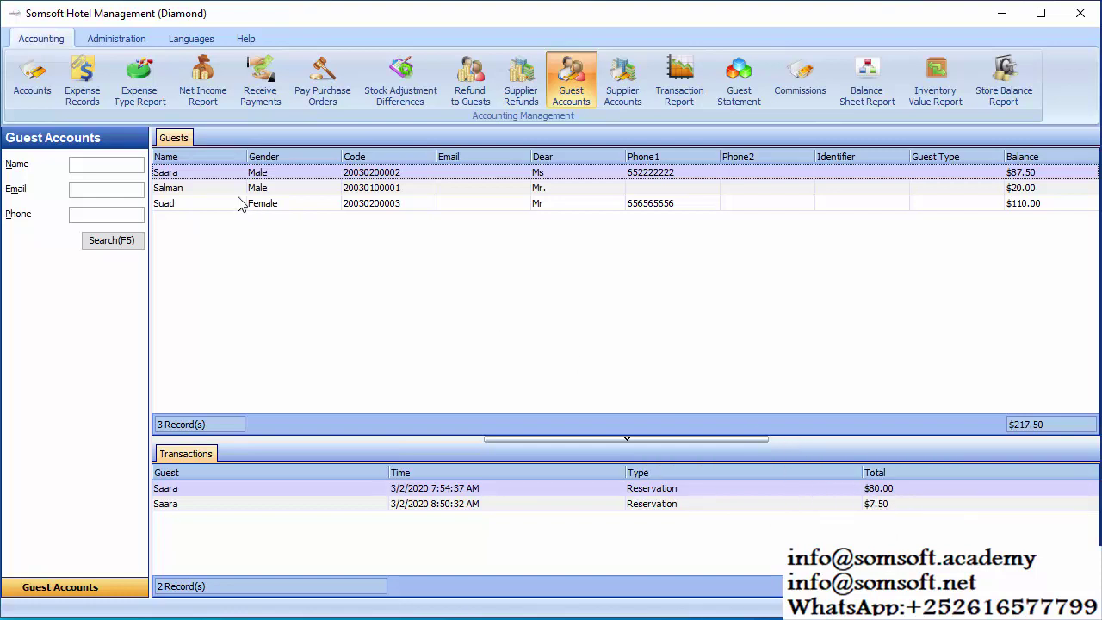
Start a new received-payment record and assign it to the first guest in the guest list
click(260, 84)
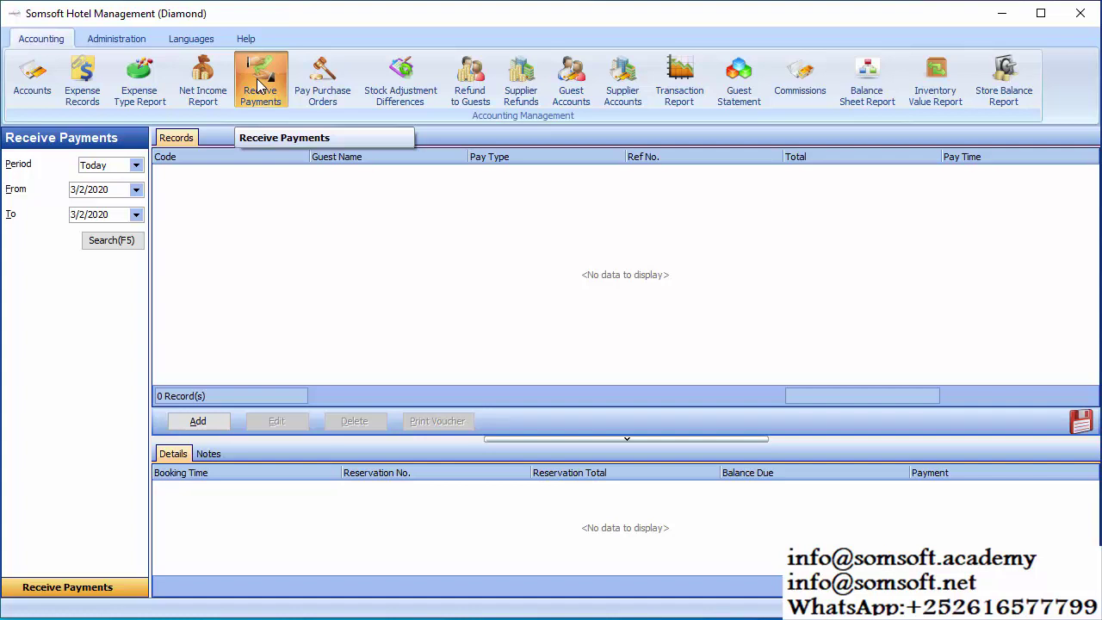
click(199, 428)
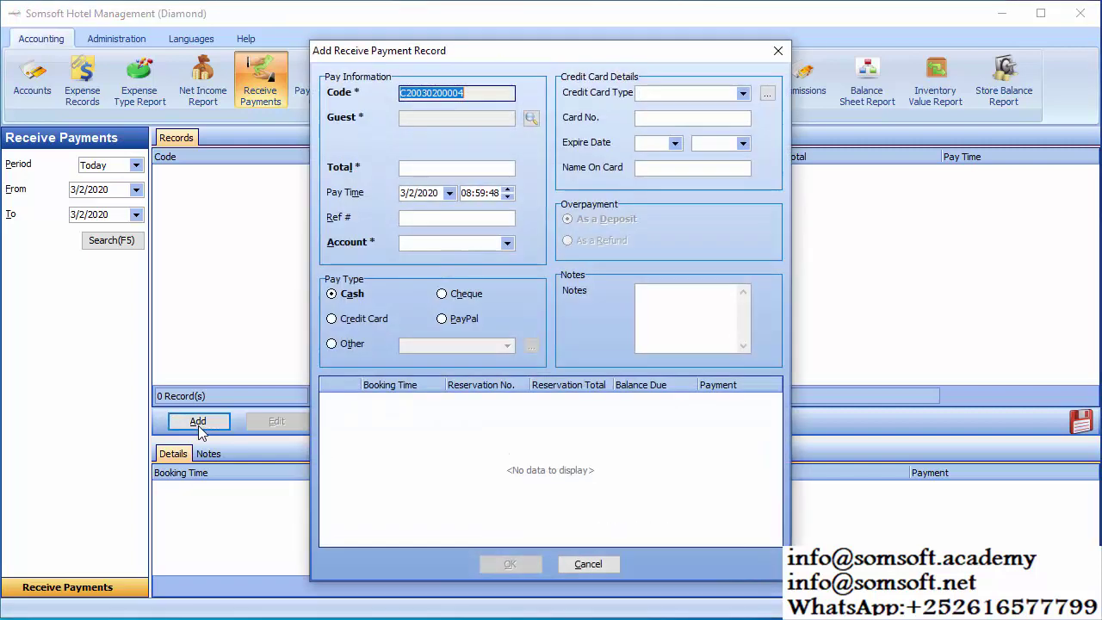
click(532, 118)
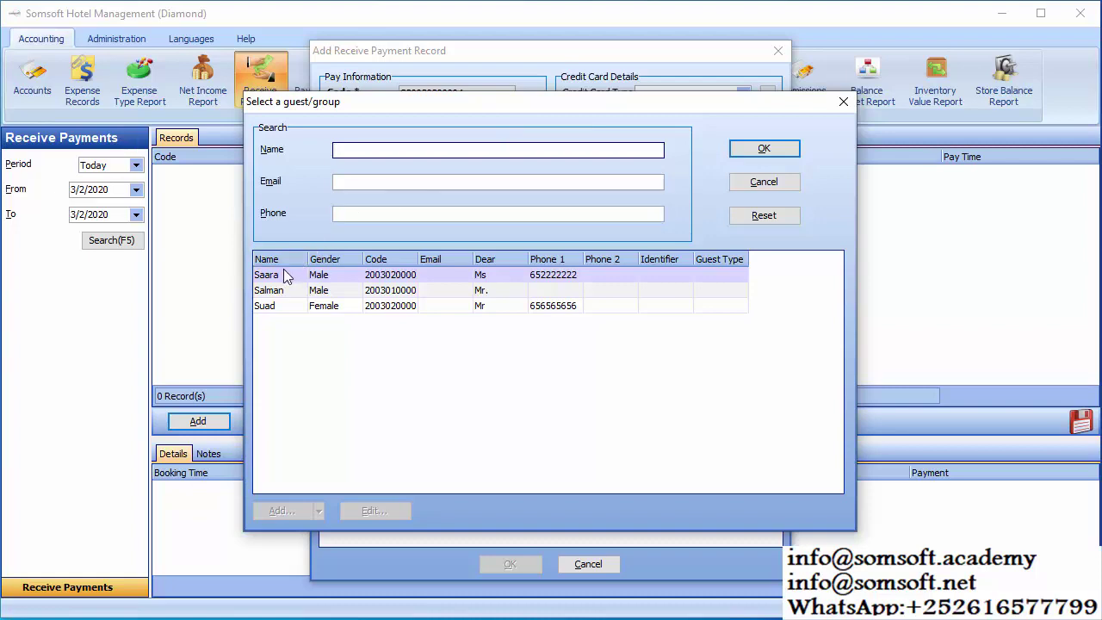
click(285, 275)
double_click(285, 280)
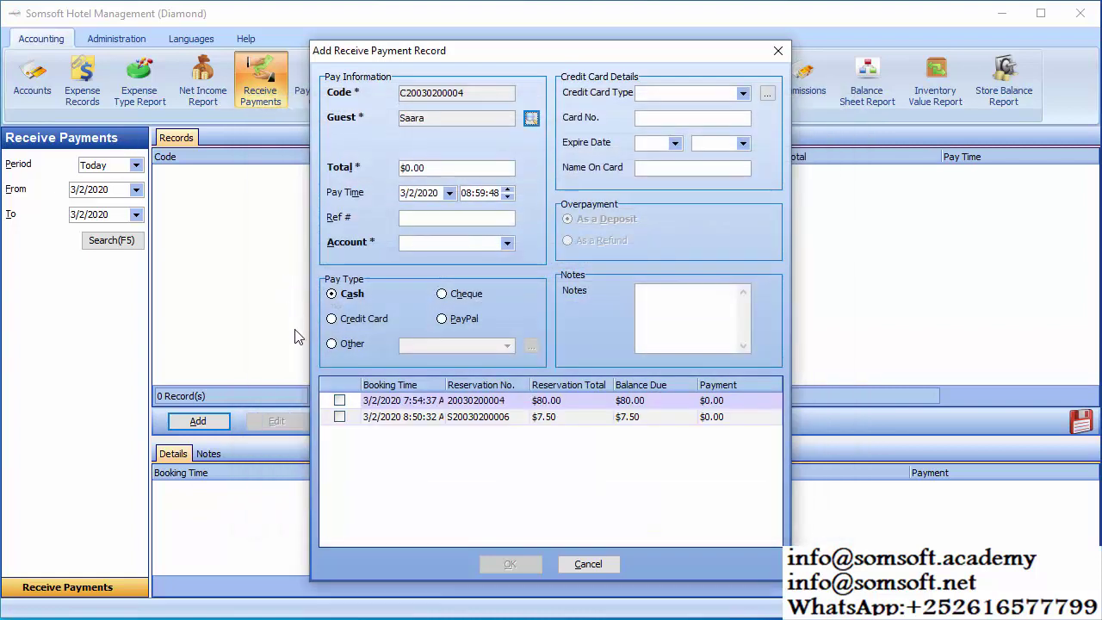
Mark only the guest's $80.00 reservation for payment and set the total to 40
click(340, 417)
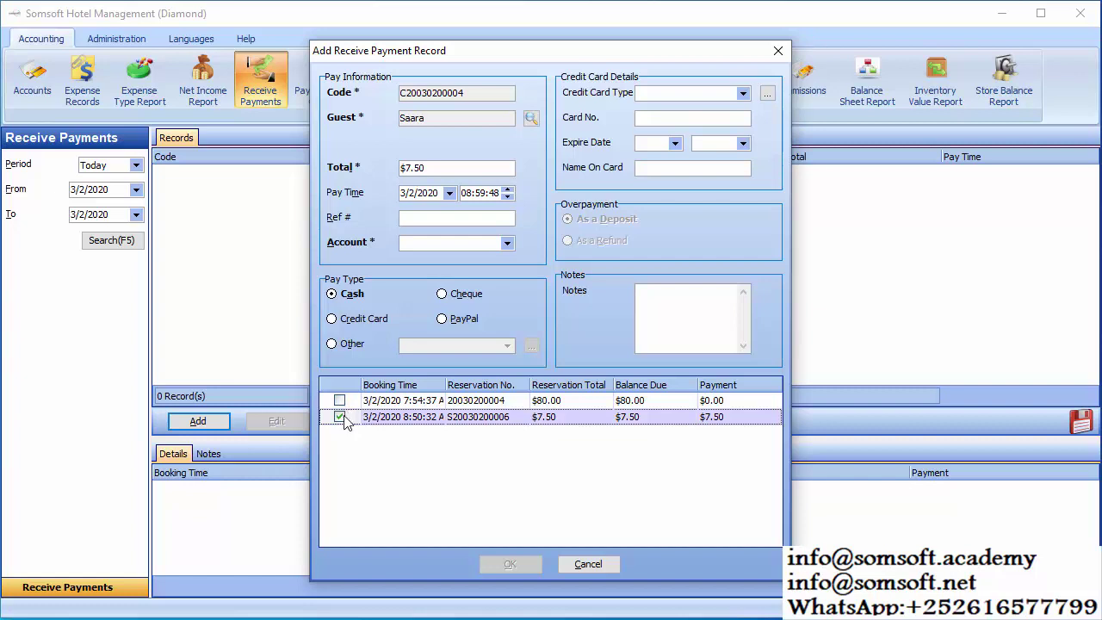
click(340, 417)
click(340, 401)
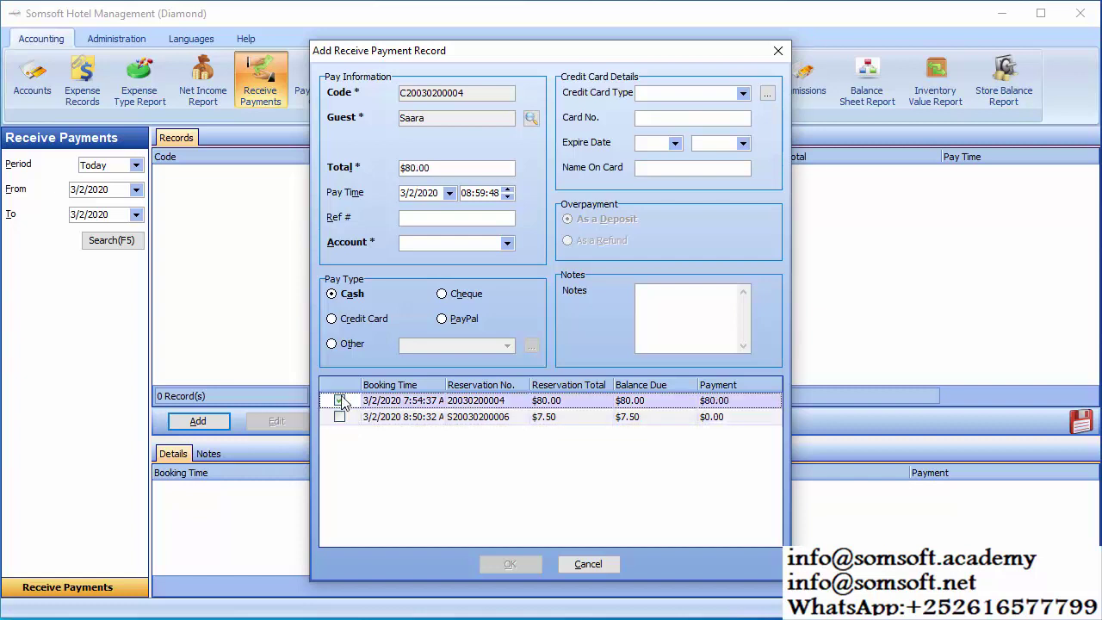
click(465, 168)
drag(465, 169, 314, 164)
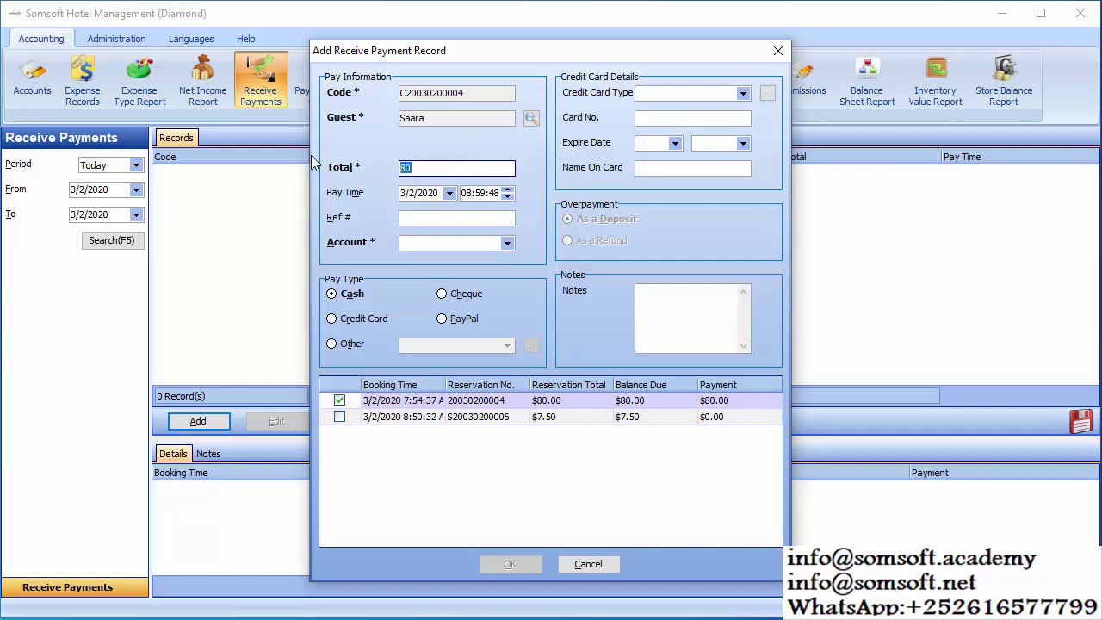
text(40)
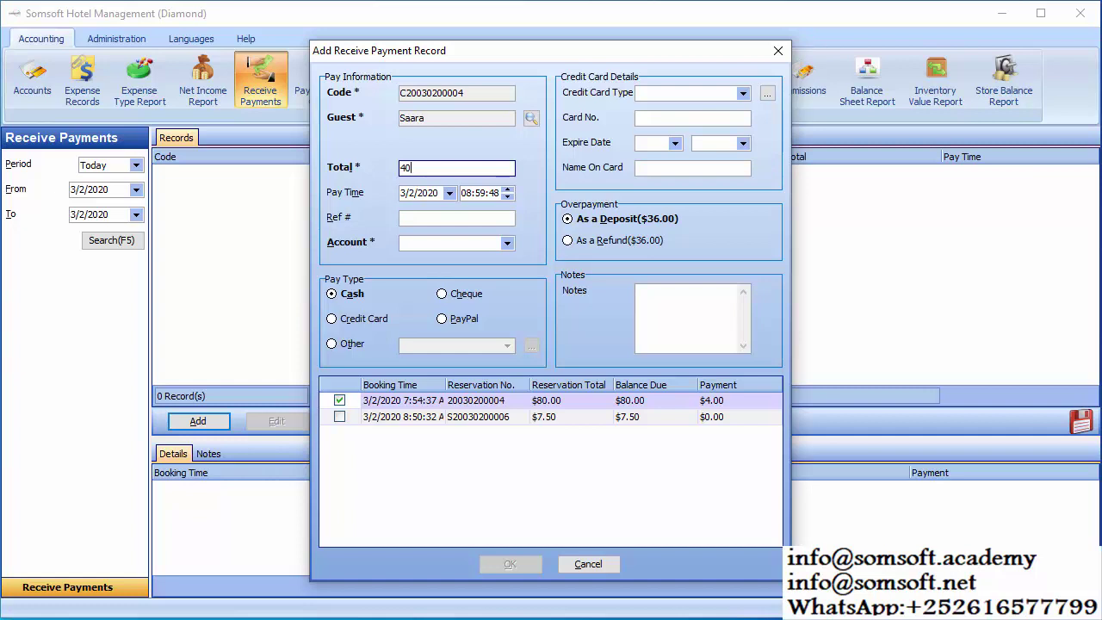
Choose Cash on hand as the receiving account and reselect the $80.00 reservation to allocate the full payment to it
click(508, 243)
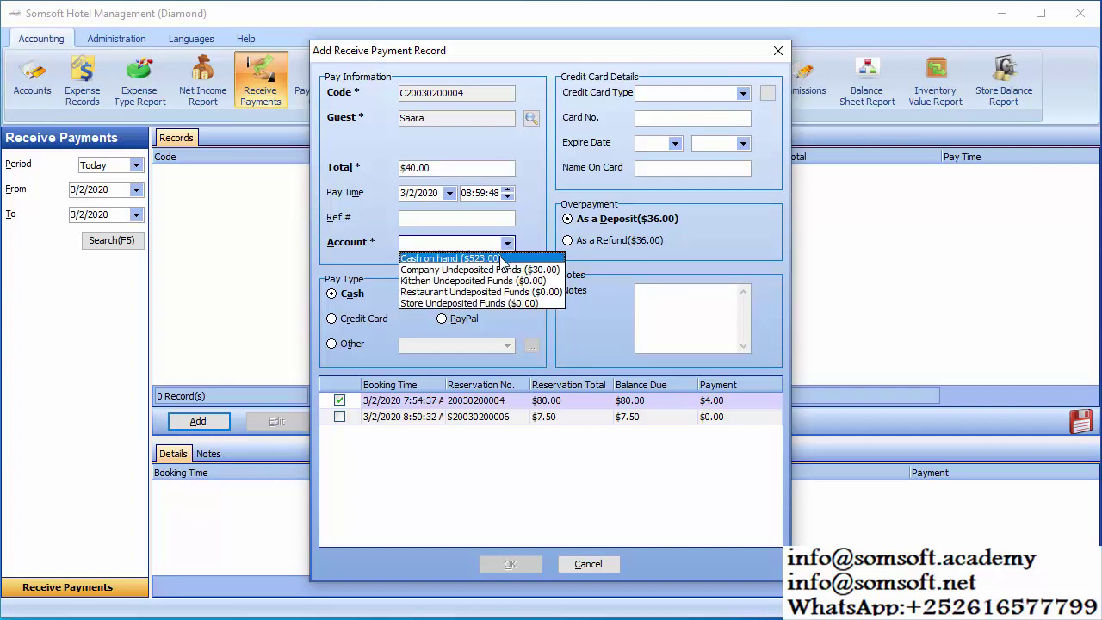
click(502, 259)
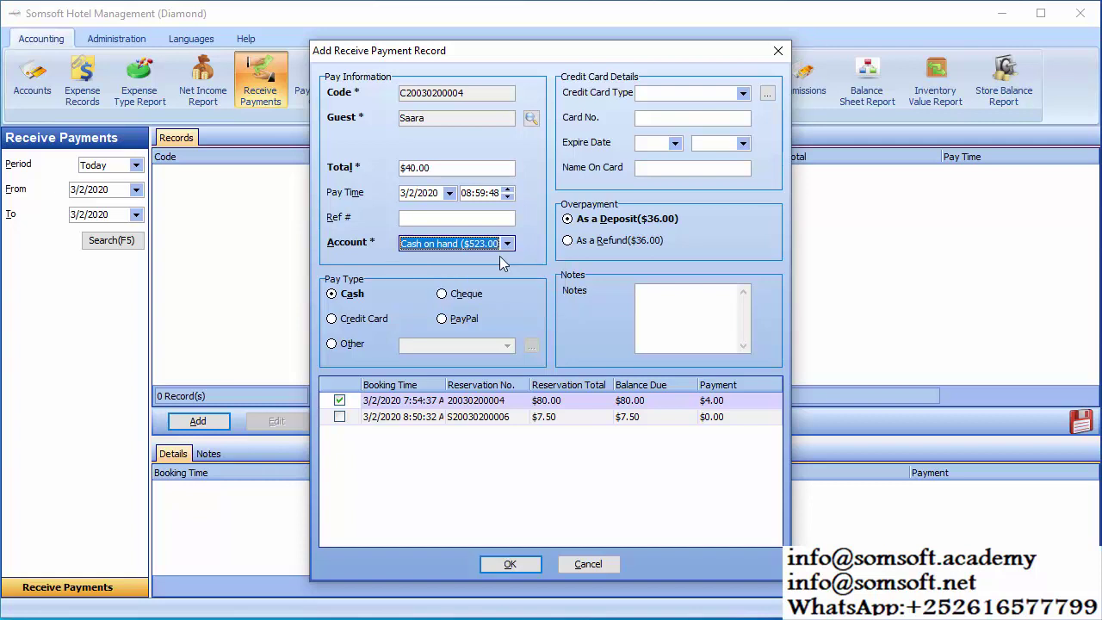
click(340, 400)
click(340, 400)
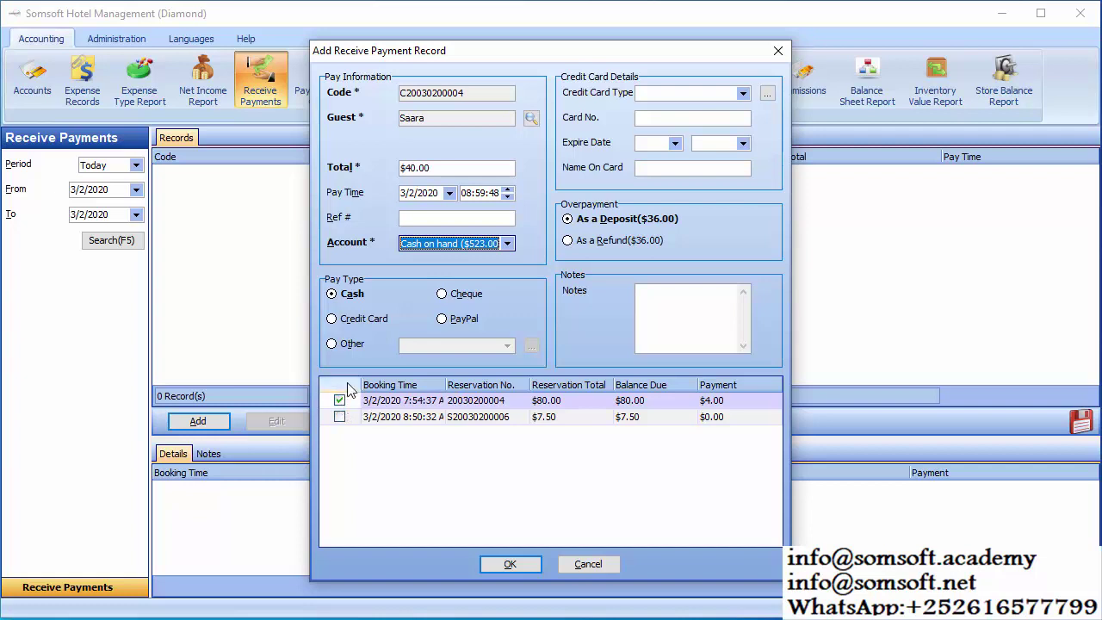
click(341, 405)
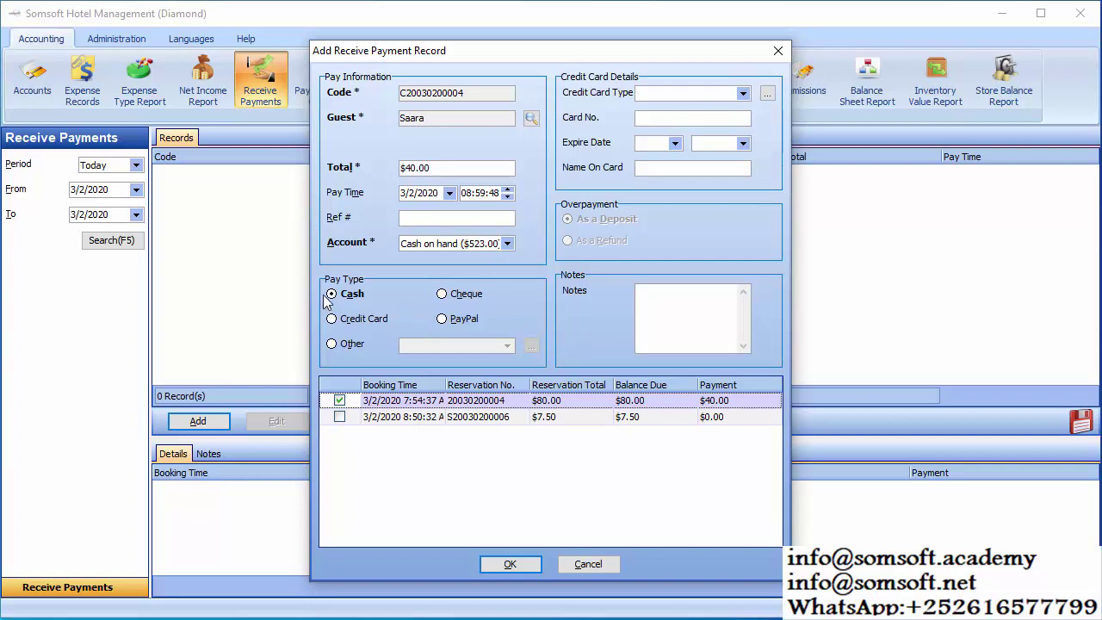
Add the note "Waxaa ay ku bixisay cash" and save the payment record
click(665, 300)
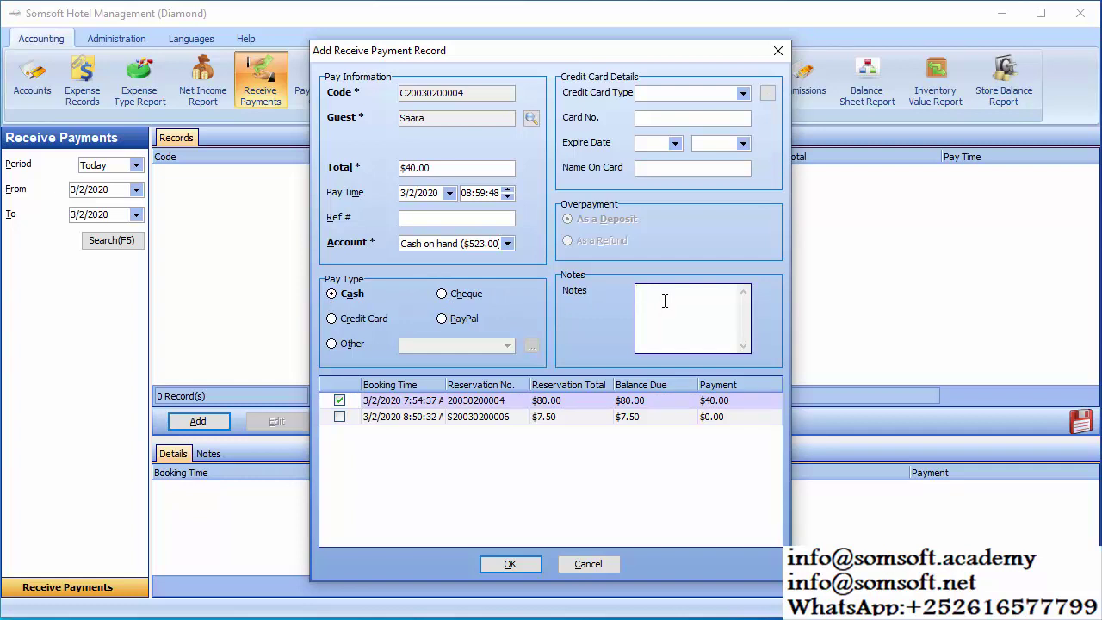
text(Waxaa ay ku bixisay cash)
click(418, 217)
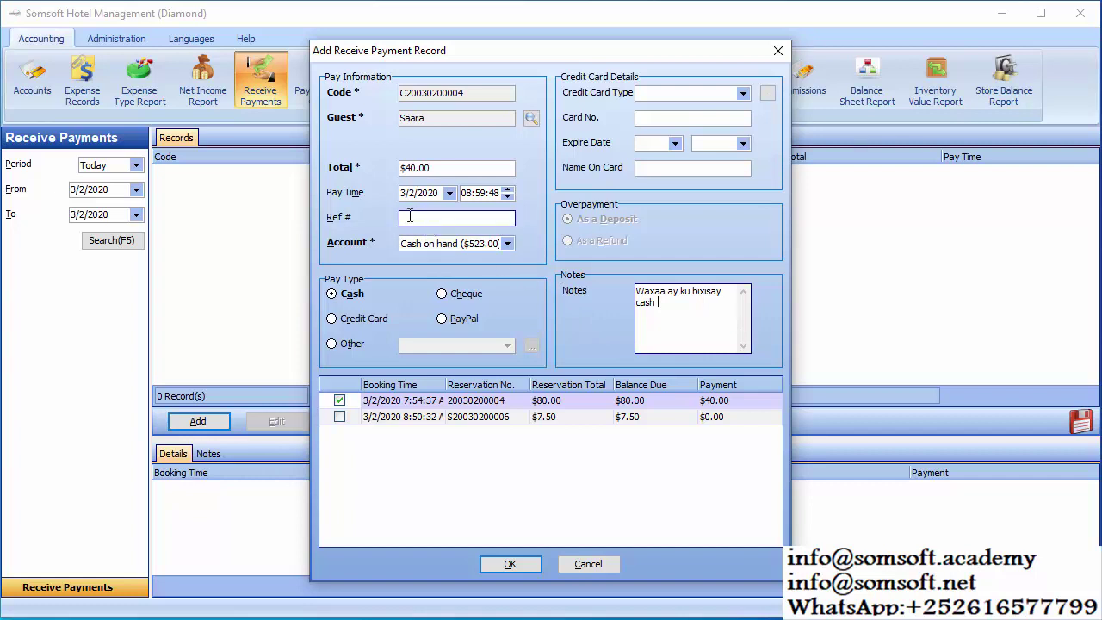
click(444, 94)
click(510, 564)
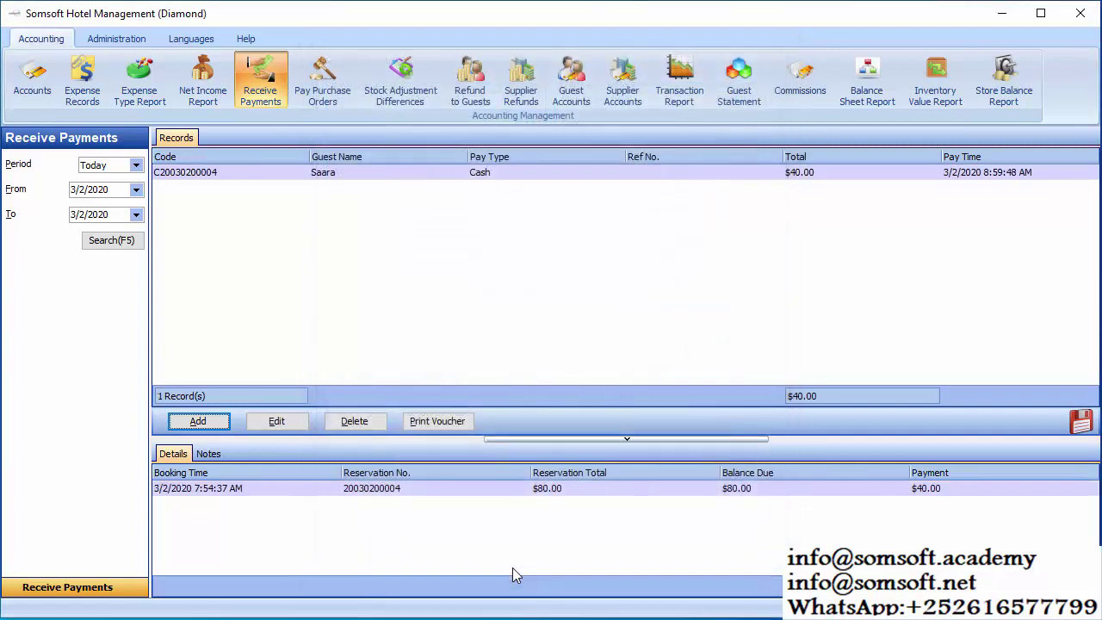
Generate the receipt voucher for the $40.00 payment as a PDF in Documents and open it
click(429, 422)
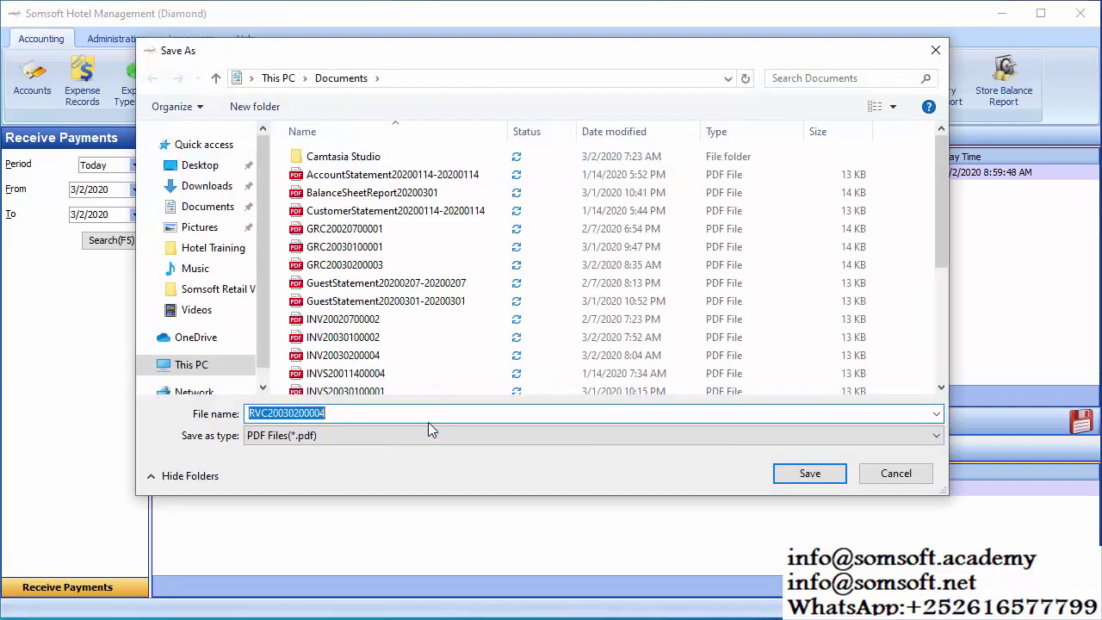
click(812, 479)
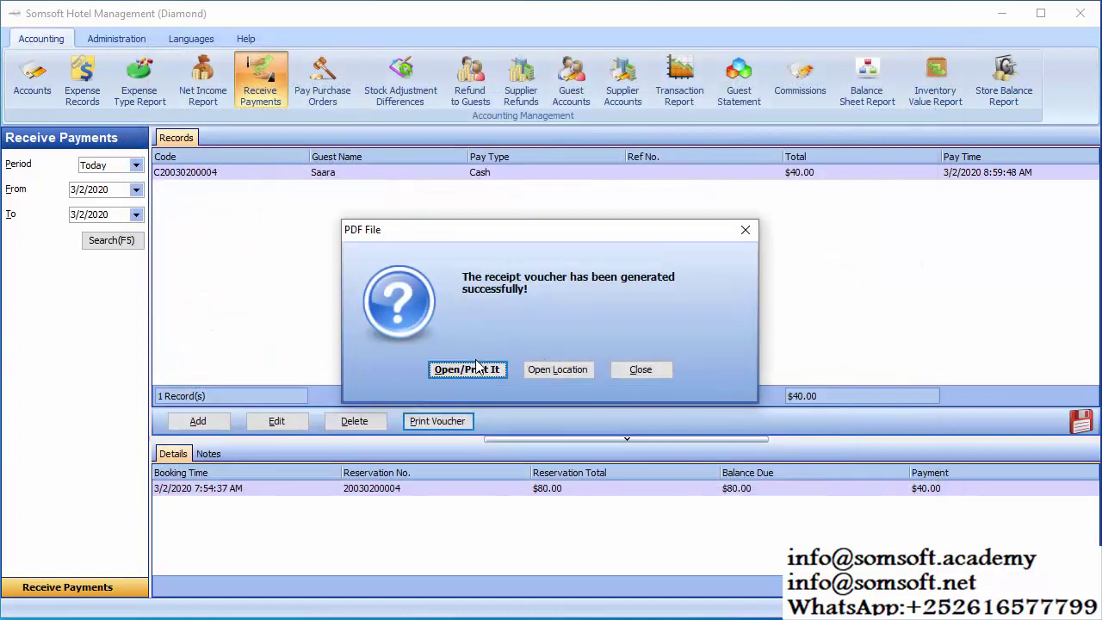
click(469, 369)
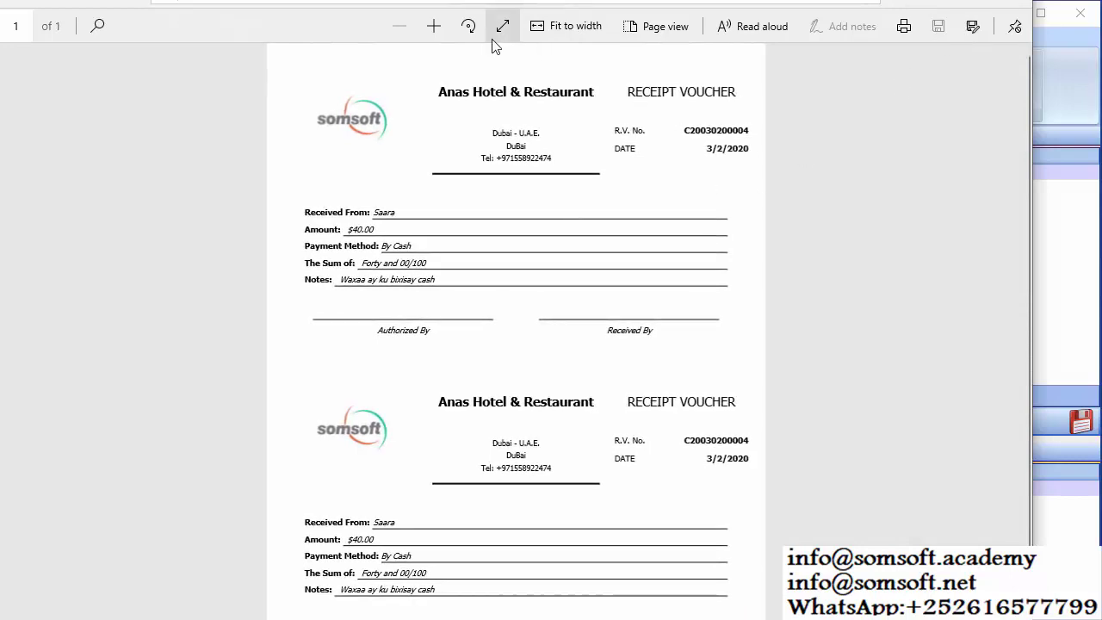
Examine both copies of the receipt voucher at a larger size, then close the PDF and its completion dialog
click(434, 26)
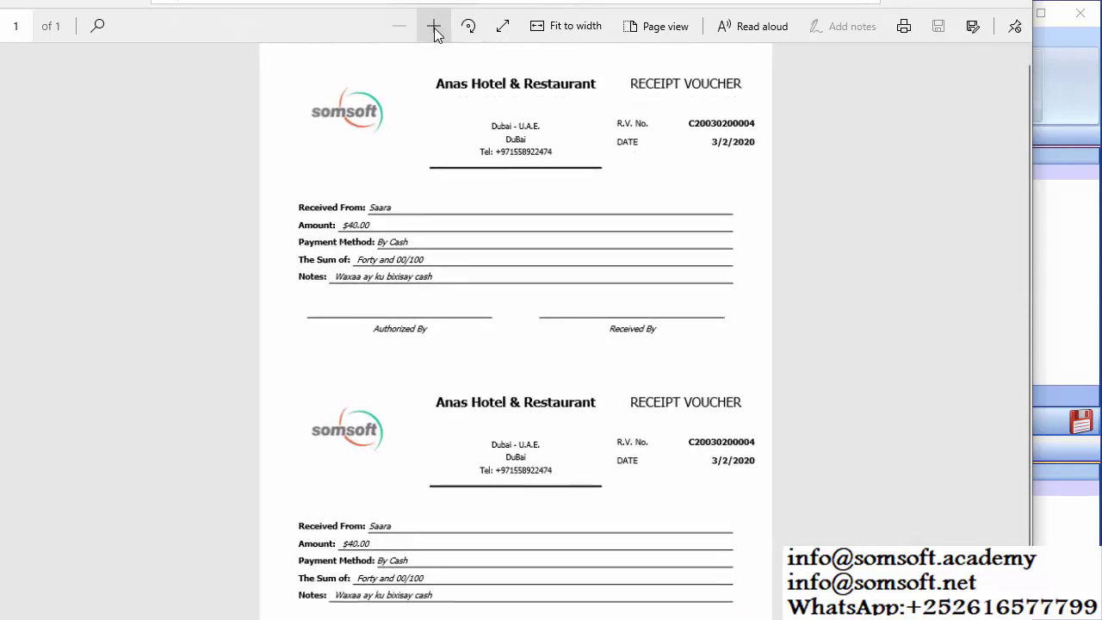
click(434, 27)
scroll(630, 270, up, 2)
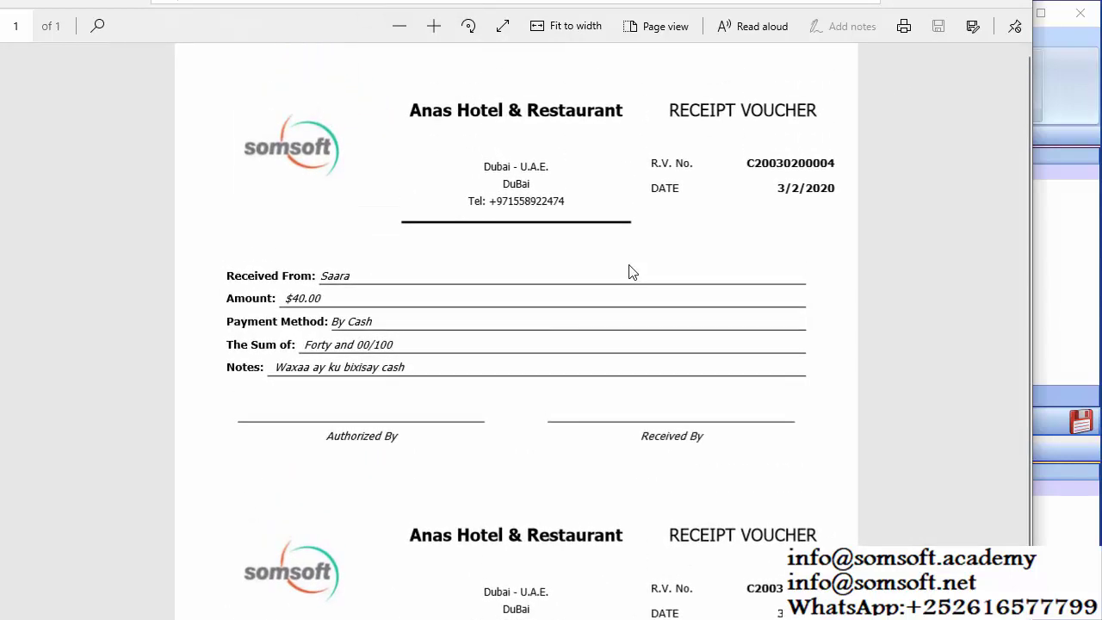
scroll(629, 273, down, 3)
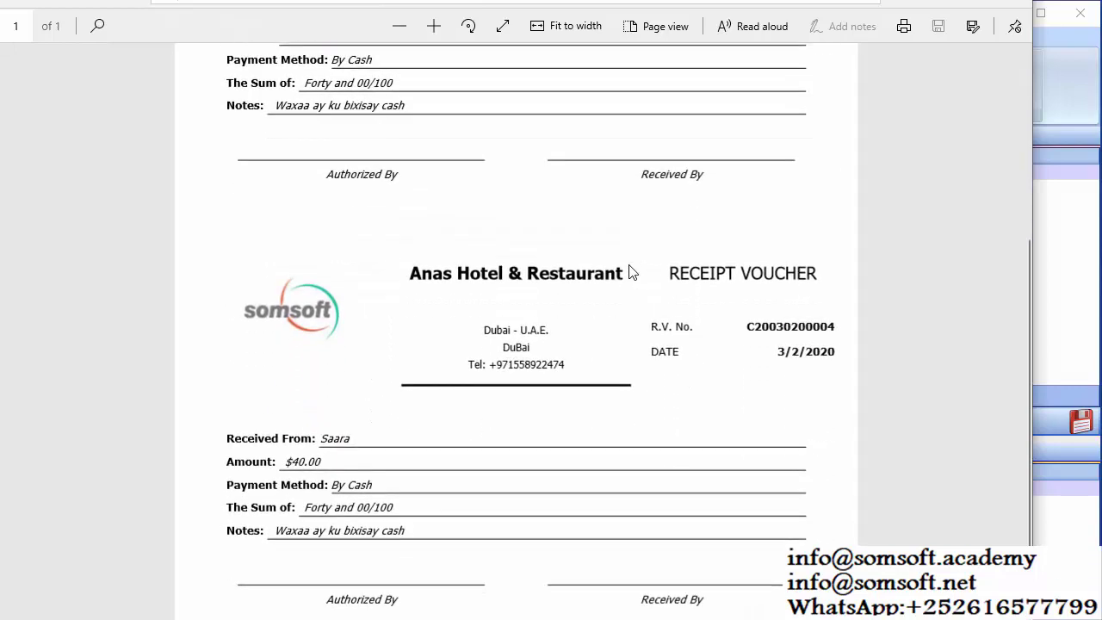
scroll(629, 273, down, 3)
scroll(629, 270, up, 1)
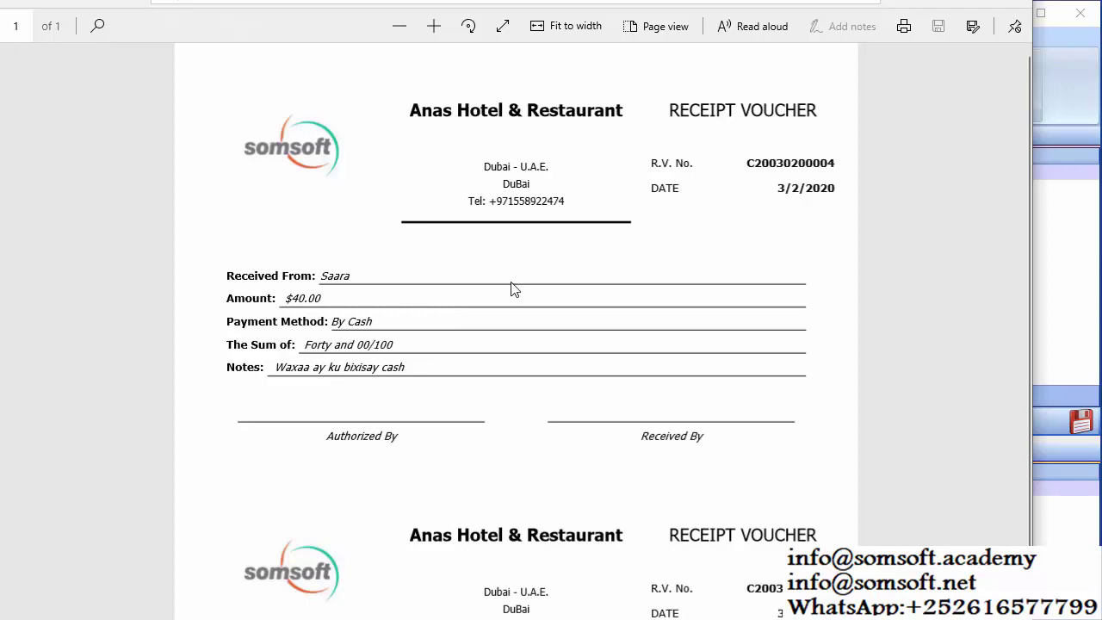
scroll(575, 290, down, 3)
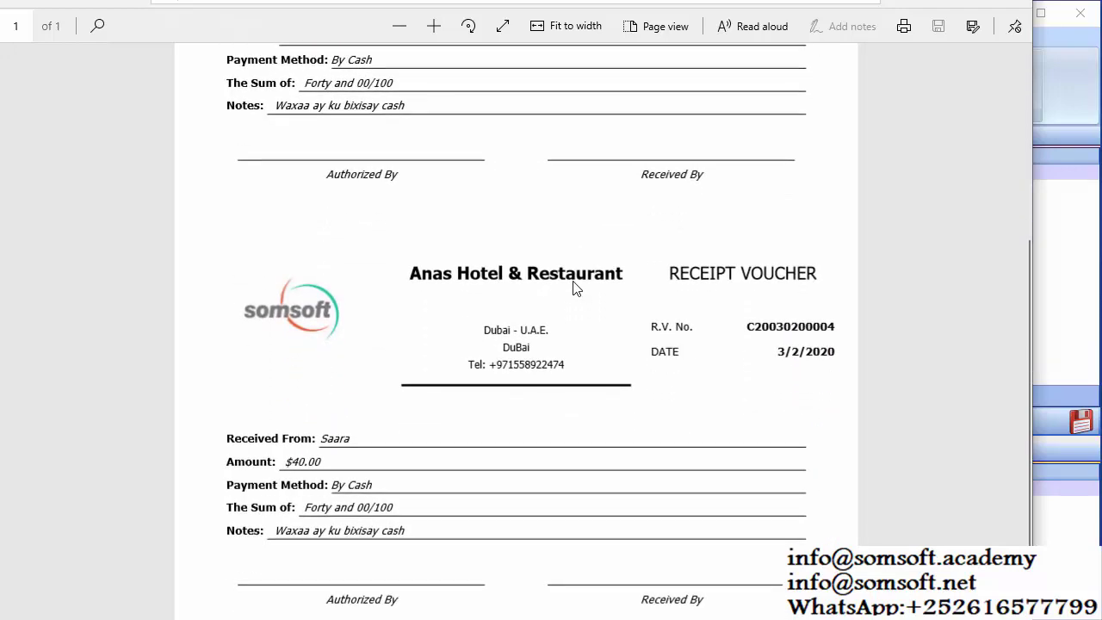
scroll(576, 290, down, 3)
scroll(576, 289, up, 1)
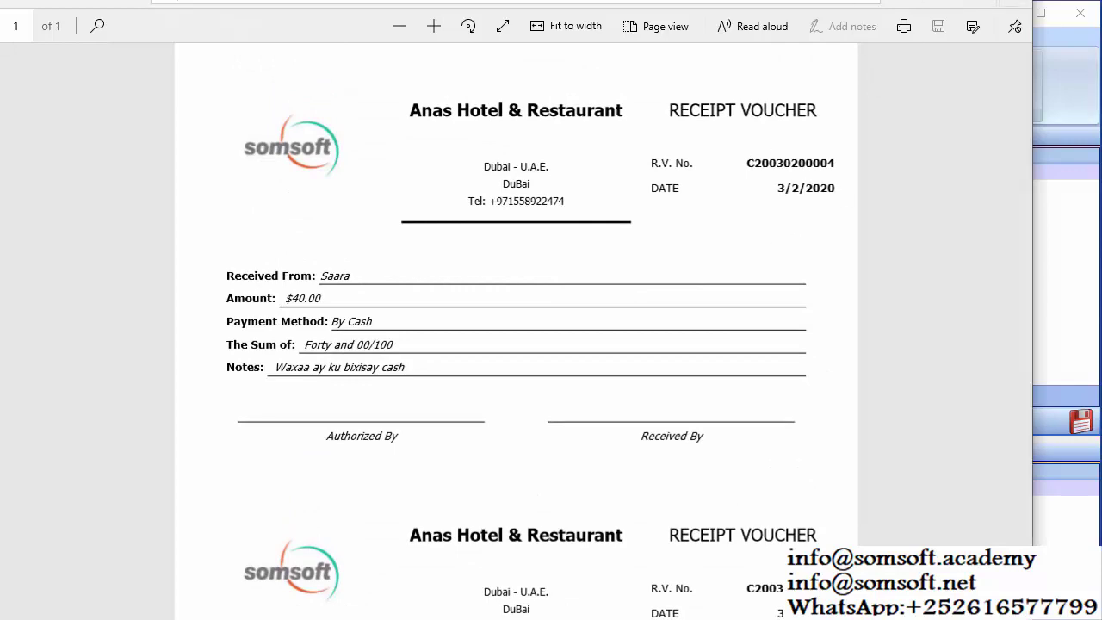
key(alt+F4)
click(649, 372)
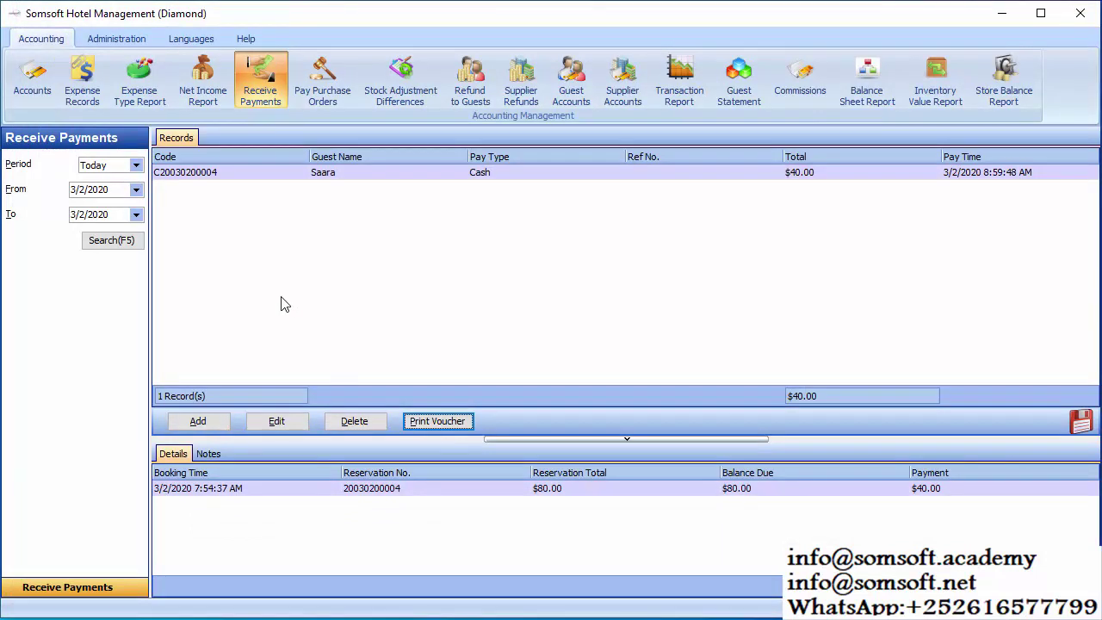
Produce today's guest statement for the first guest in the guest list
click(747, 86)
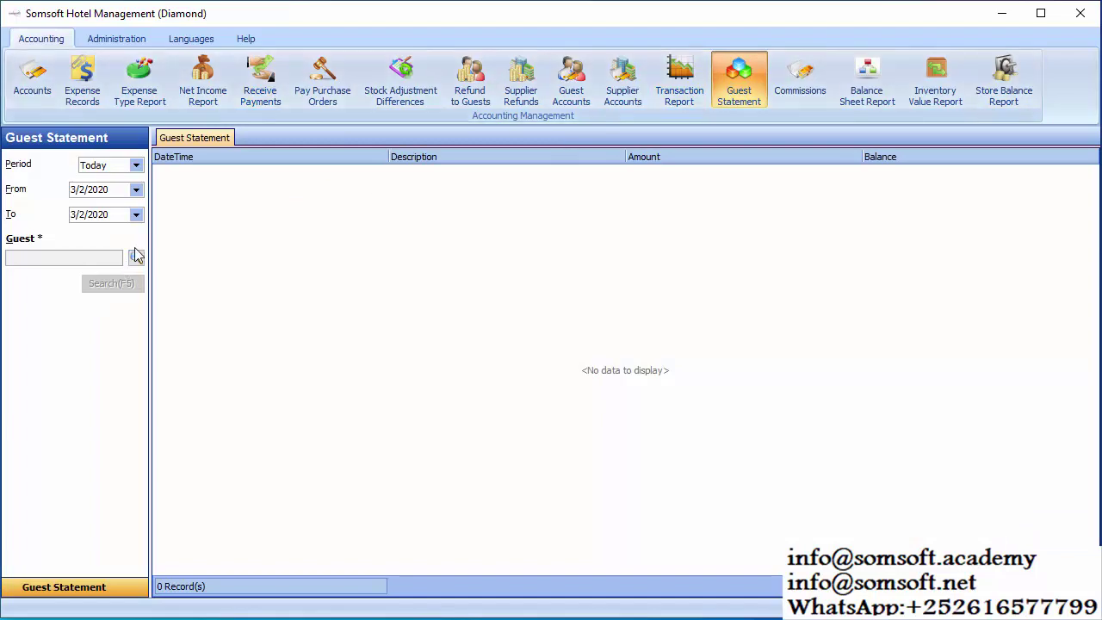
click(136, 259)
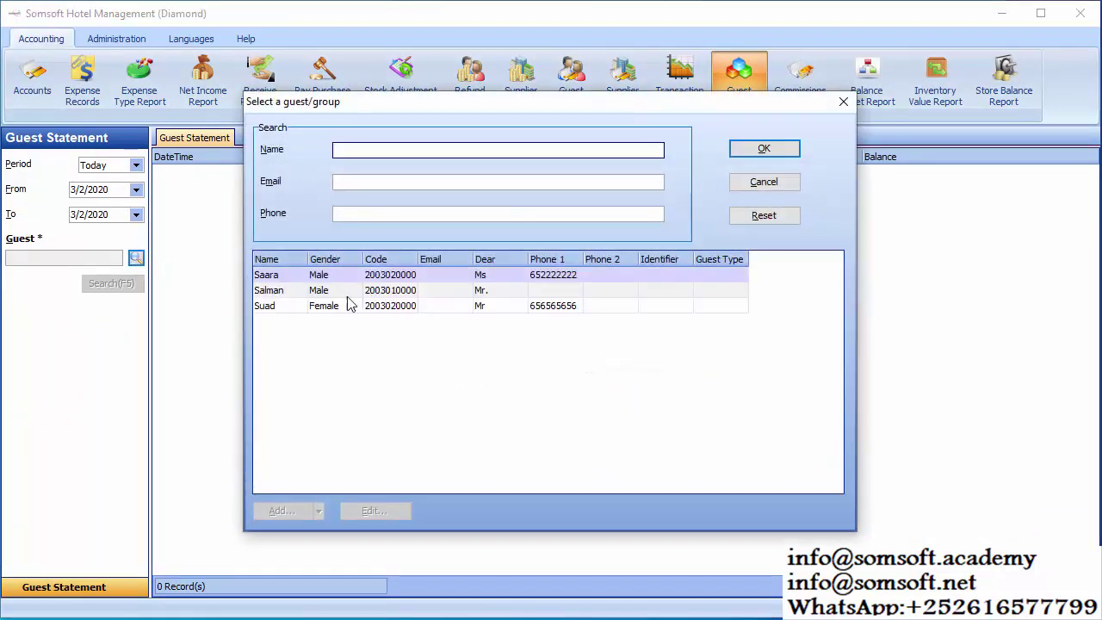
double_click(309, 276)
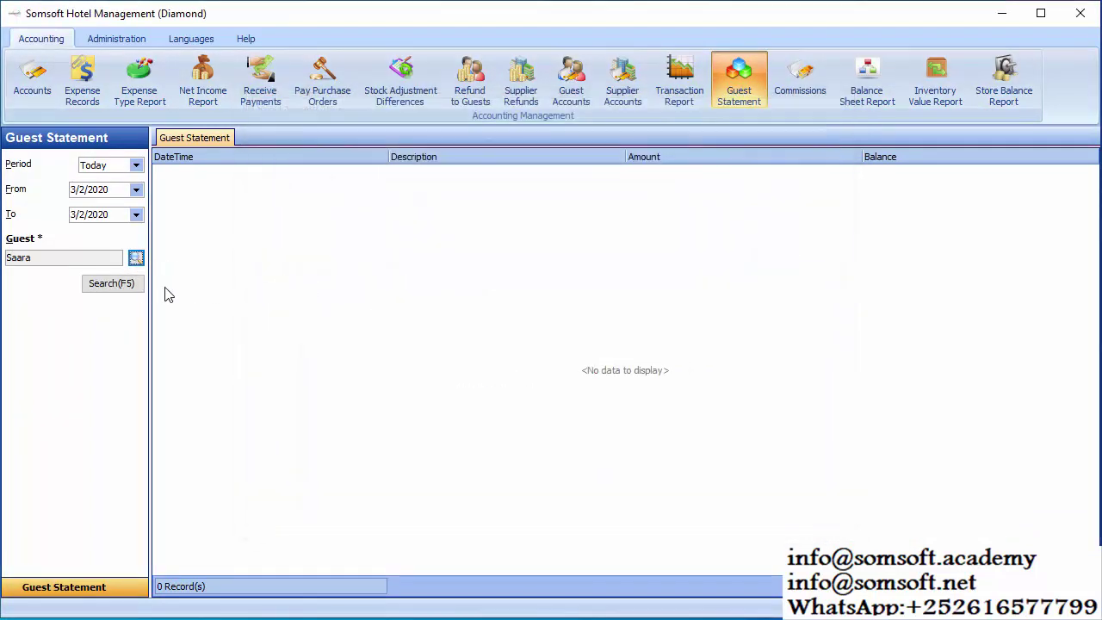
click(112, 291)
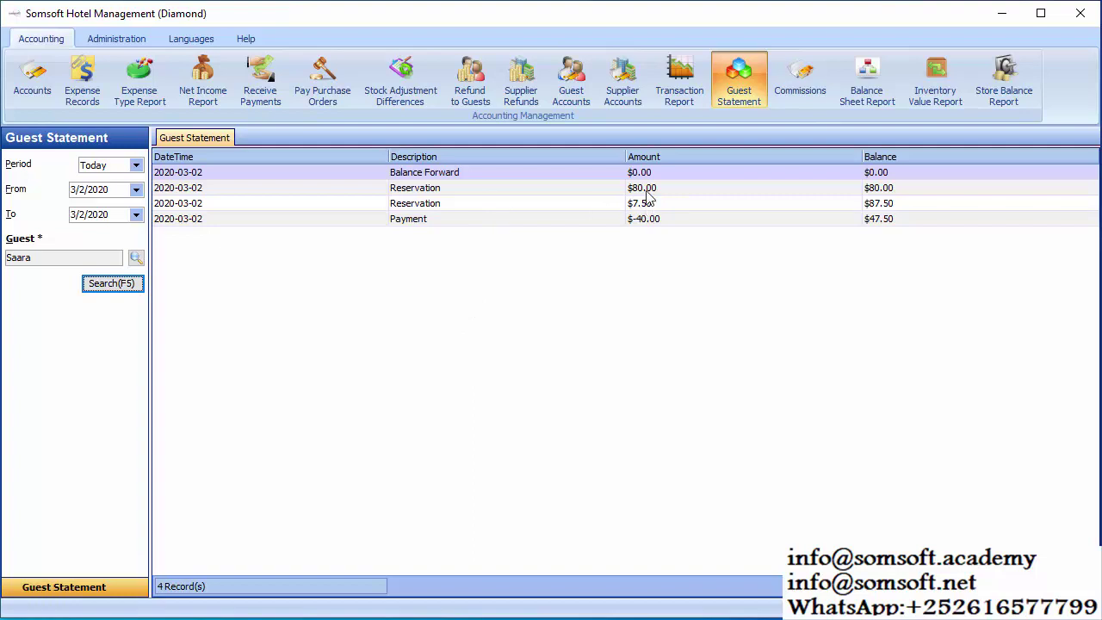
right_click(555, 261)
click(595, 271)
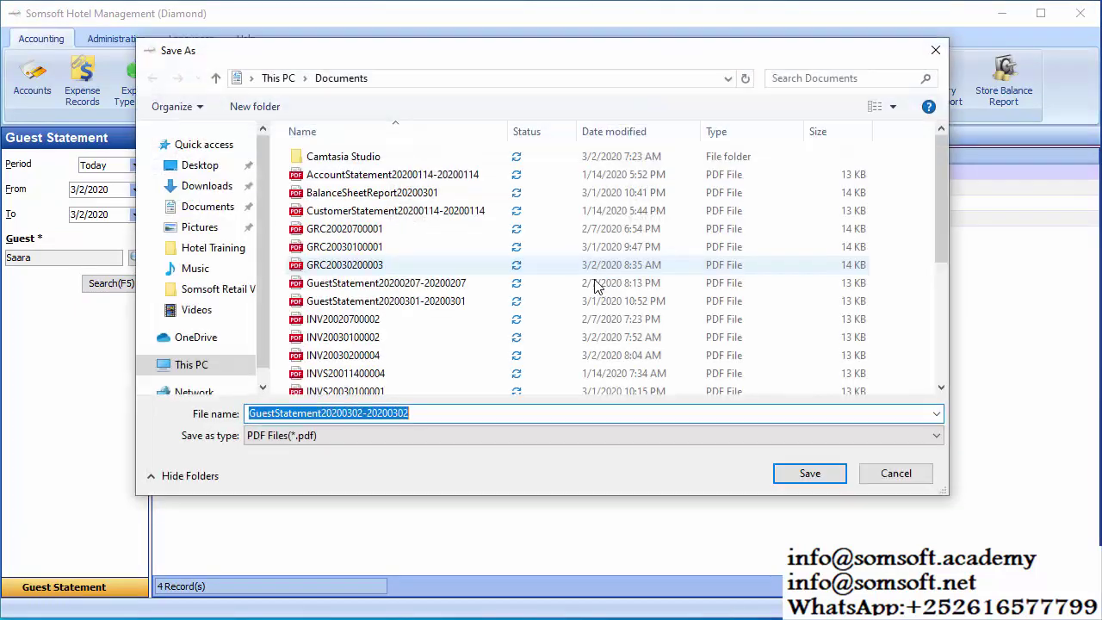
click(807, 475)
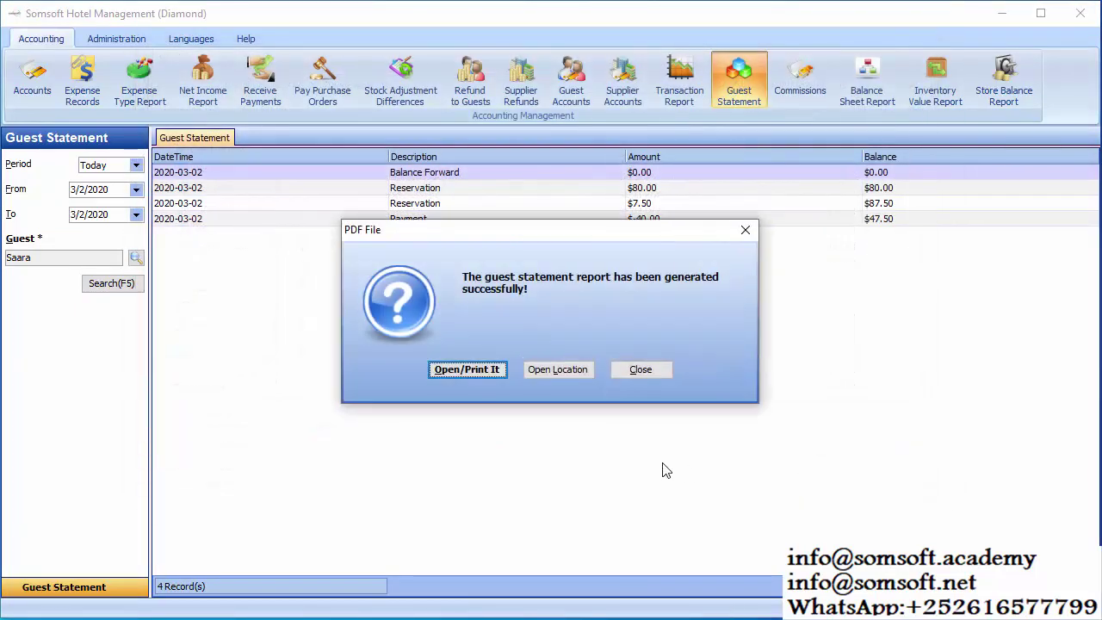
click(478, 371)
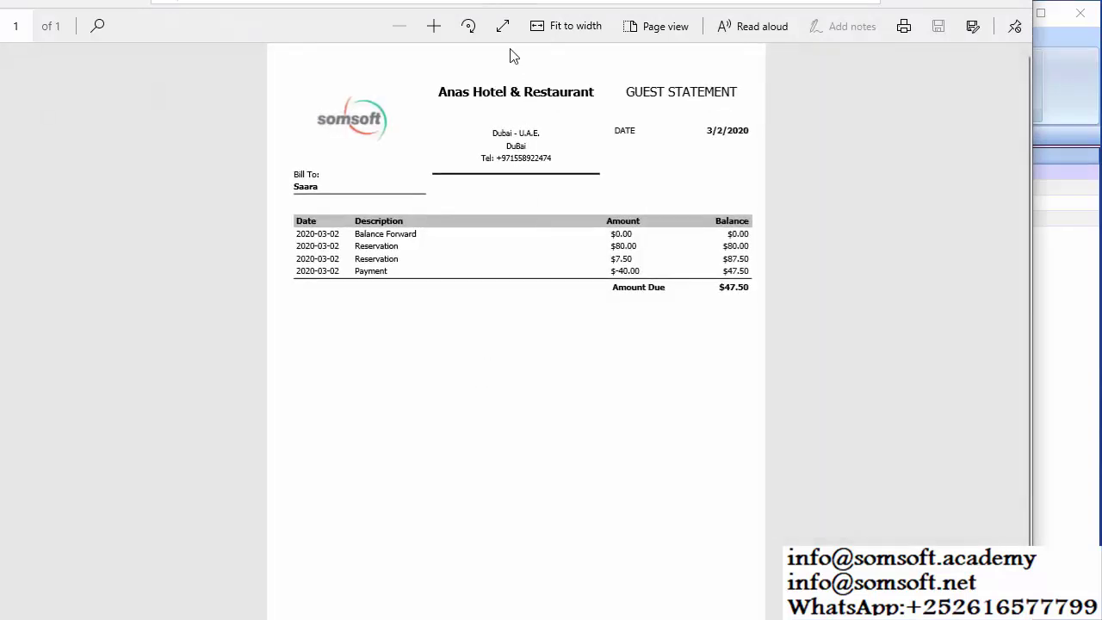
click(435, 26)
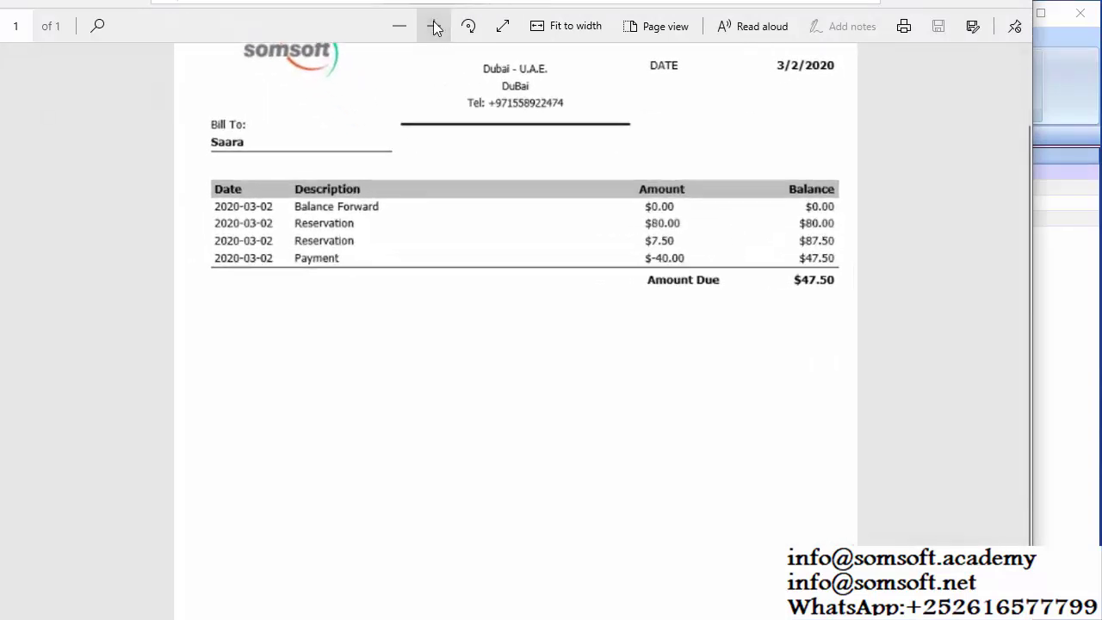
scroll(463, 230, up, 2)
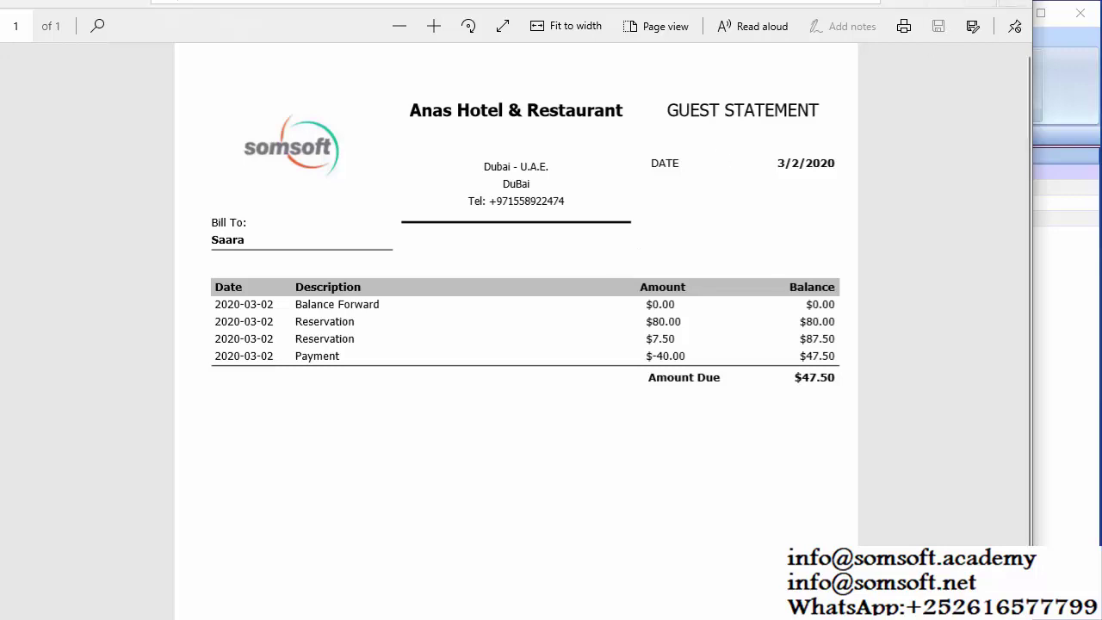
key(alt+F4)
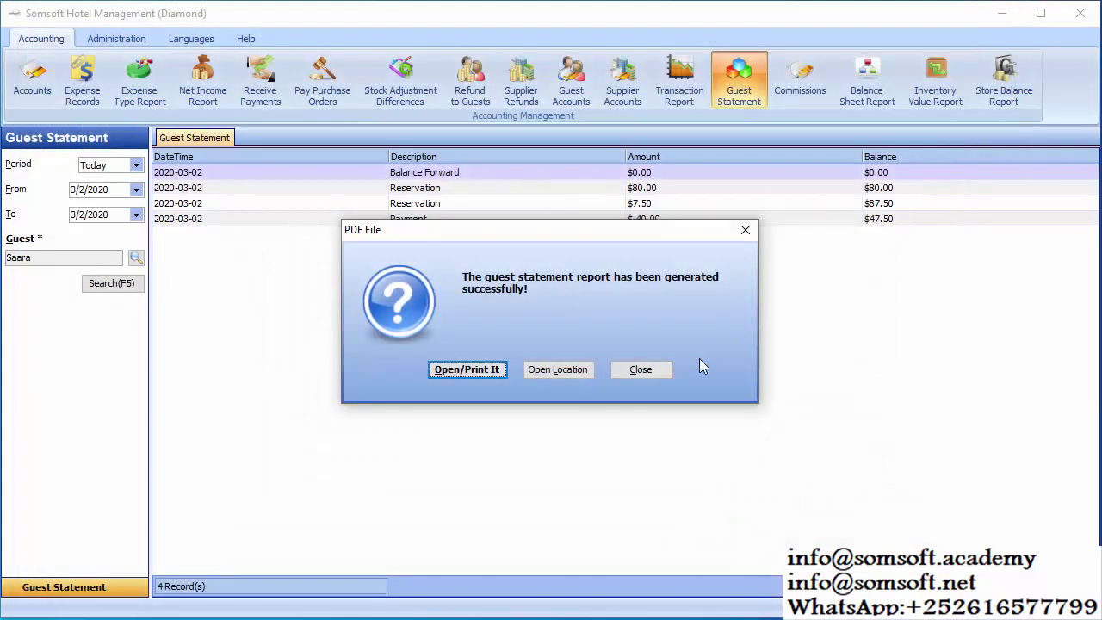
click(637, 371)
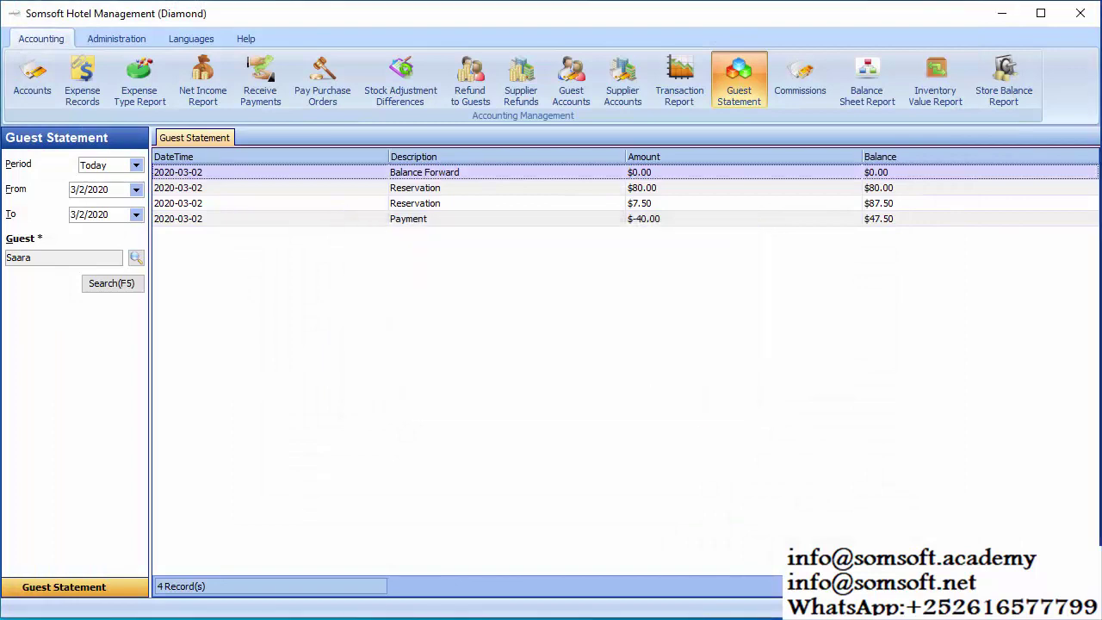